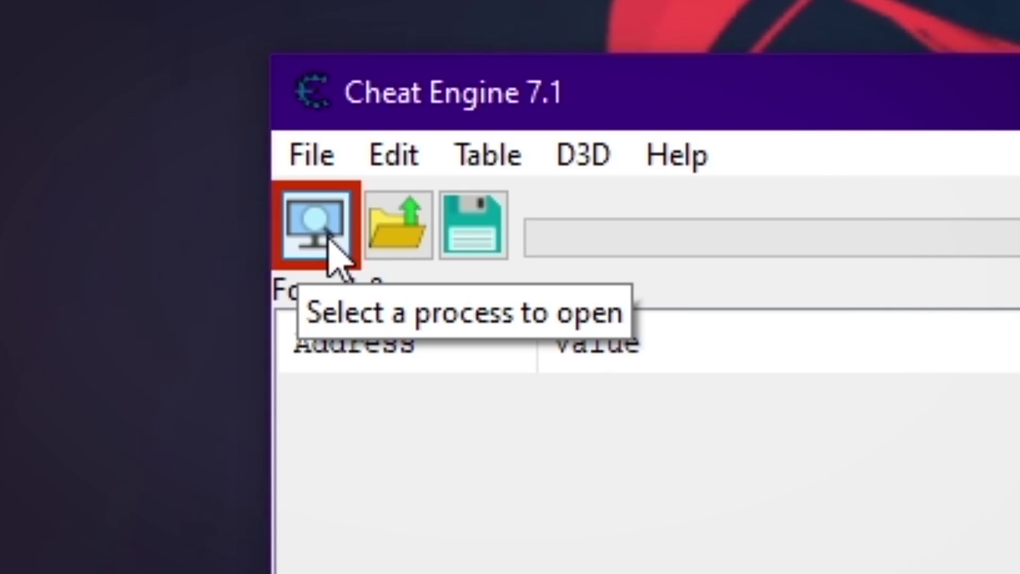
Attach Cheat Engine to the Steam process
left_click(331, 246)
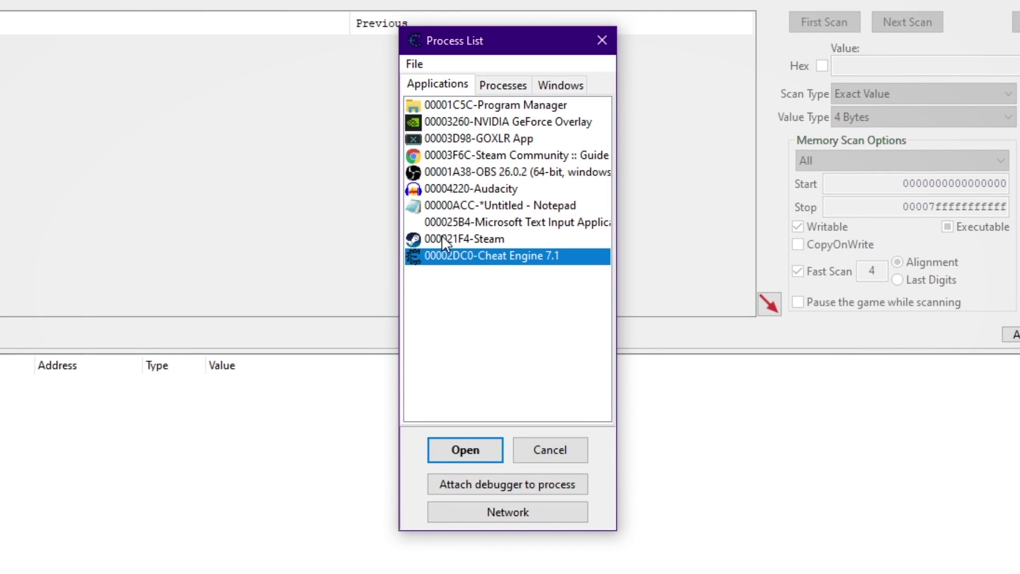
left_click(508, 239)
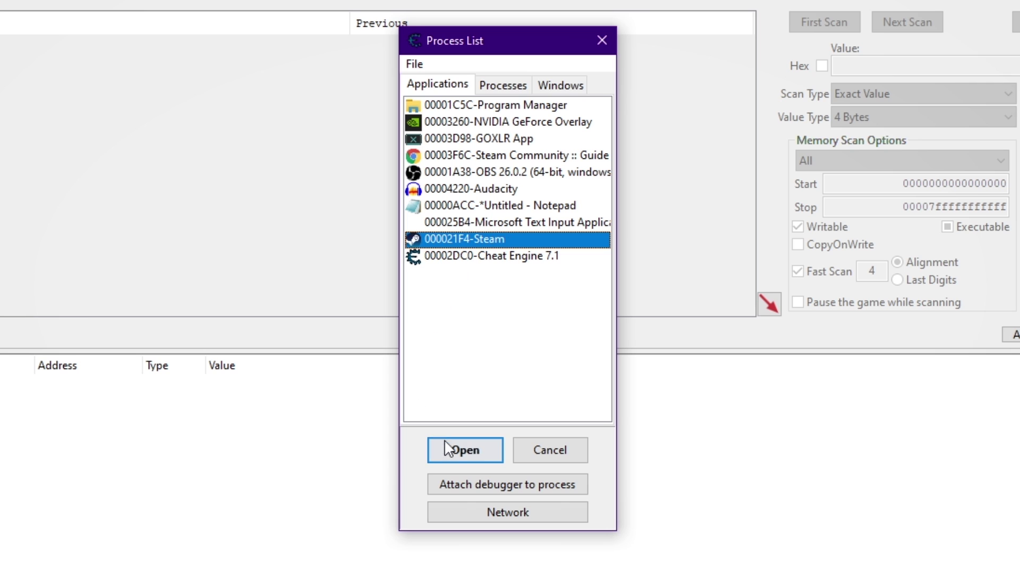
left_click(461, 450)
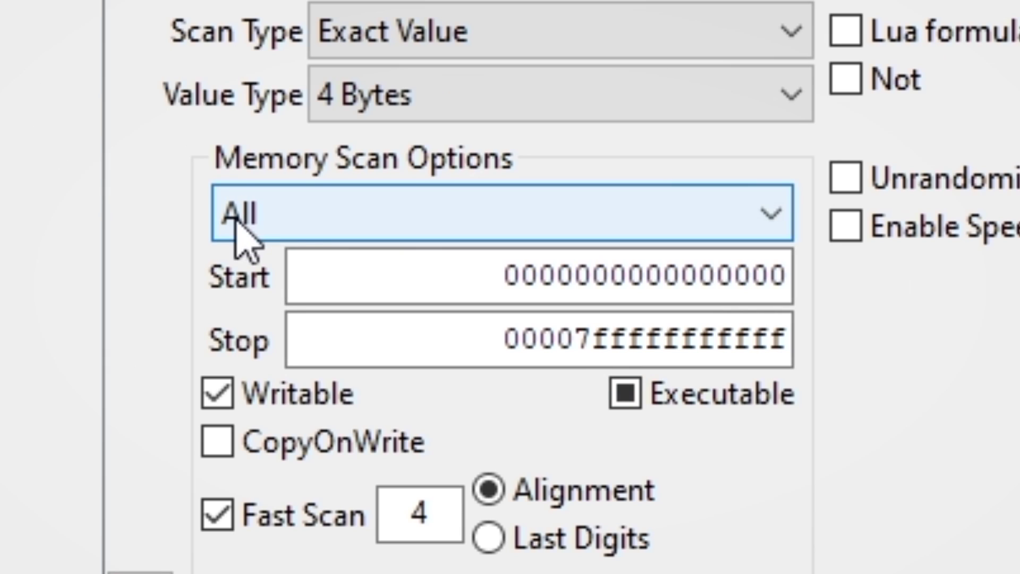
Limit the memory scan region to the steamclient.dll module
left_click(307, 237)
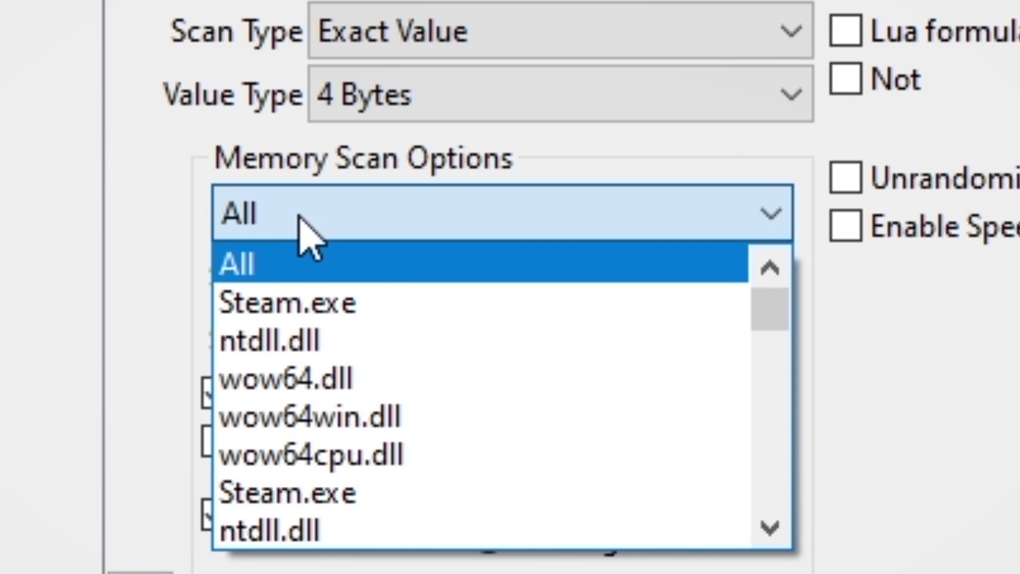
key("Down")
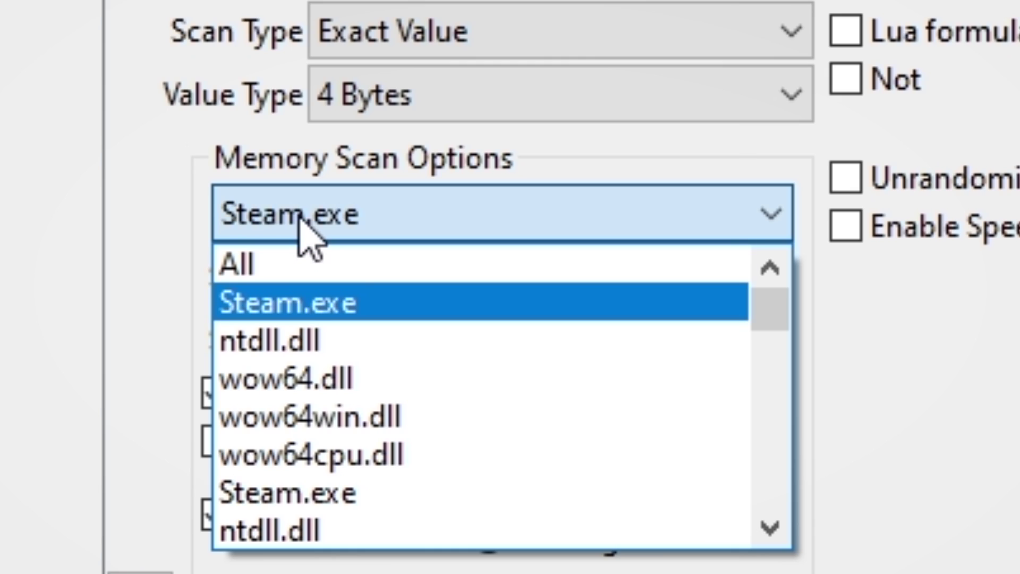
key("Down")
key("Down")
key("Down")
key("Down")
key("Down")
key("Down")
key("Down")
key("Down")
key("Down")
key("Down")
key("Down")
key("Down")
key("Down")
key("Down")
key("Down")
key("Down")
key("Down")
key("Down")
key("Down")
key("Down")
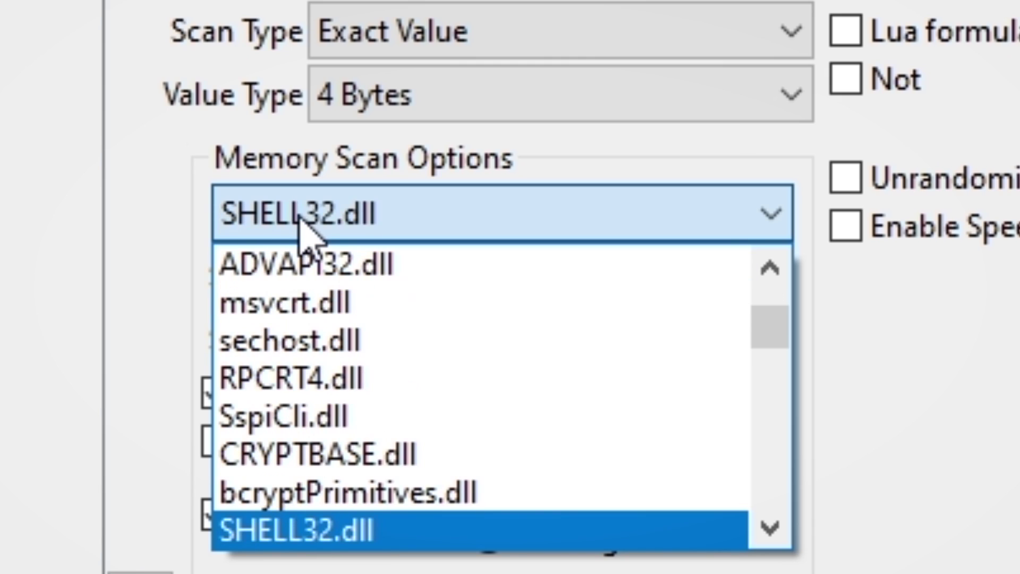
key("Down")
key("Down")
key("Down")
key("Down")
key("Down")
key("Down")
key("Down")
key("Down")
key("Down")
key("Down")
key("Down")
key("Down")
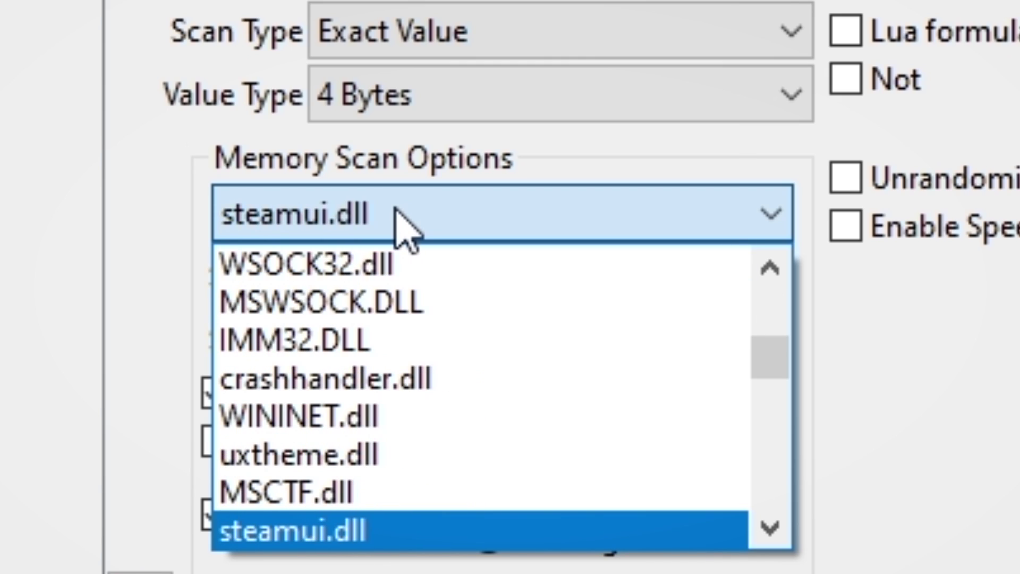
key("Down")
key("Down")
key("Down")
key("Down")
key("Down")
key("Down")
key("Down")
key("Down")
key("Down")
key("Down")
key("Down")
key("Down")
key("Down")
key("Down")
key("Down")
key("Down")
key("Down")
key("Down")
key("Down")
key("Down")
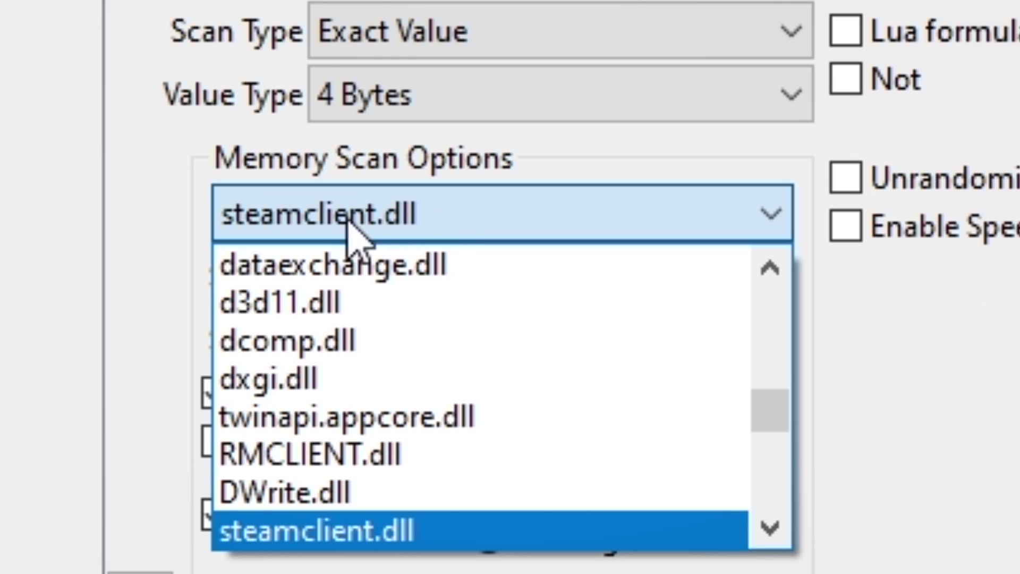
left_click(509, 223)
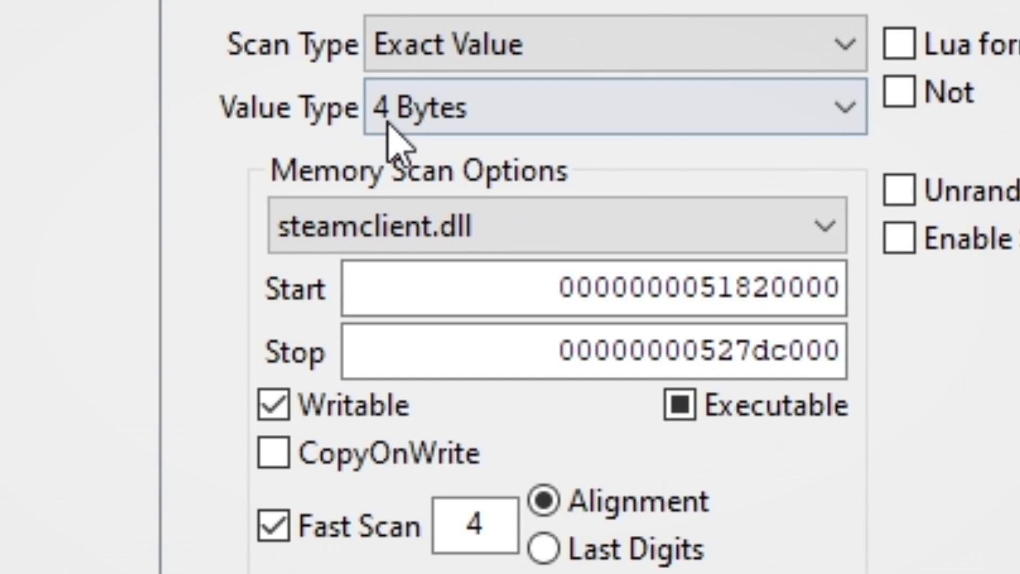
Run an Array of byte first scan for D0 84 C0 0F 85 2E FF FF FF
left_click(504, 113)
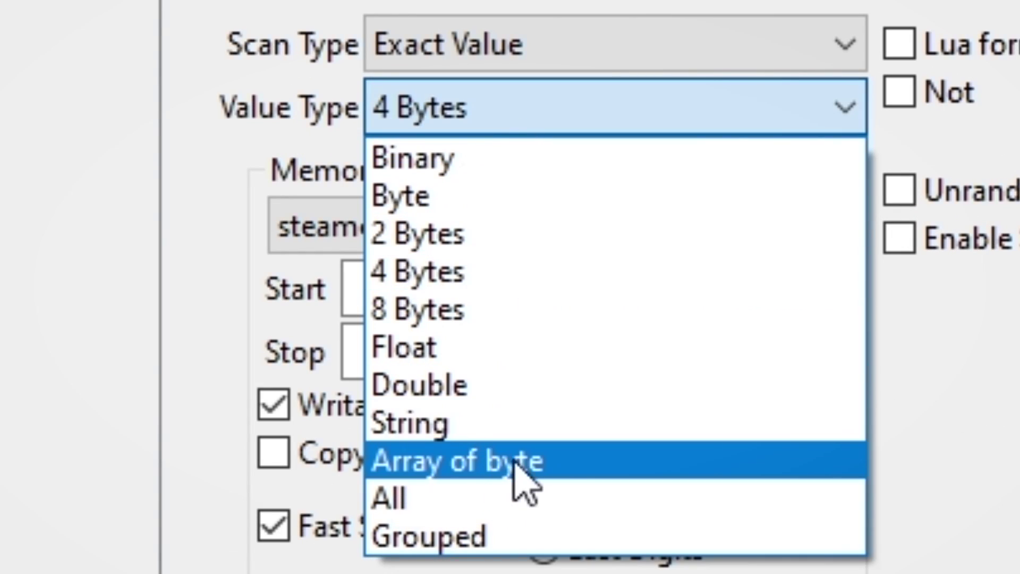
left_click(603, 465)
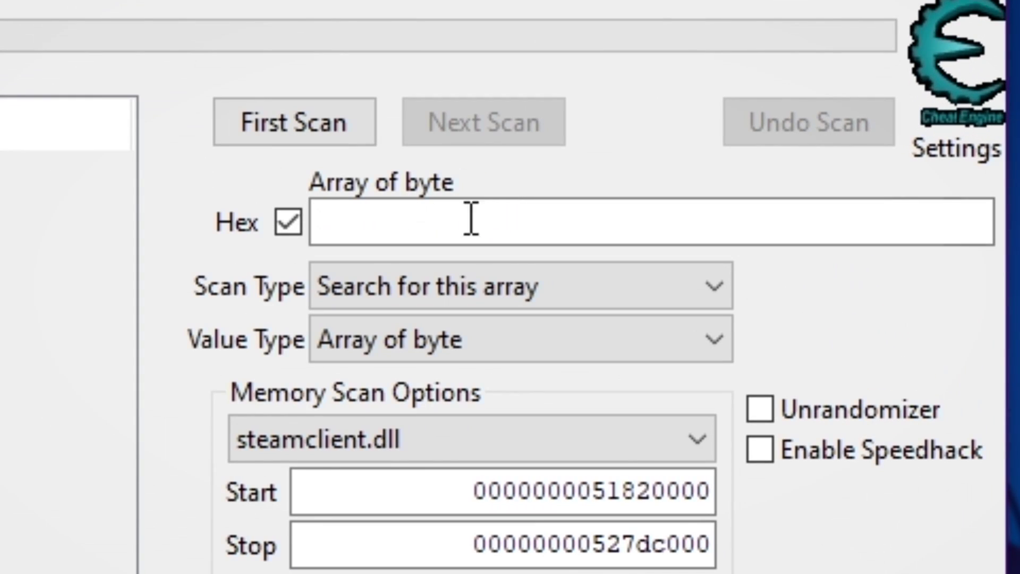
left_click(420, 227)
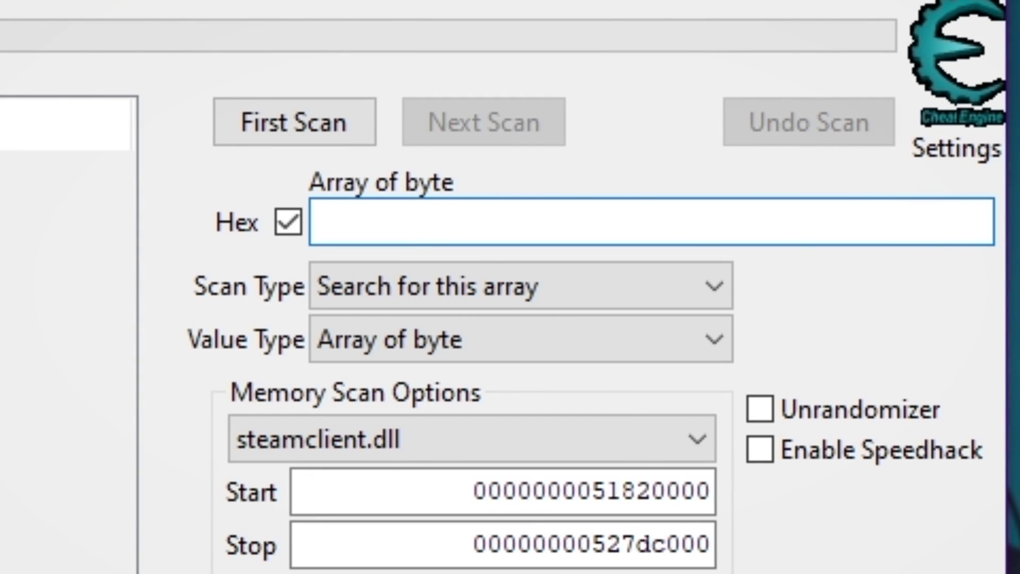
key("alt+Tab")
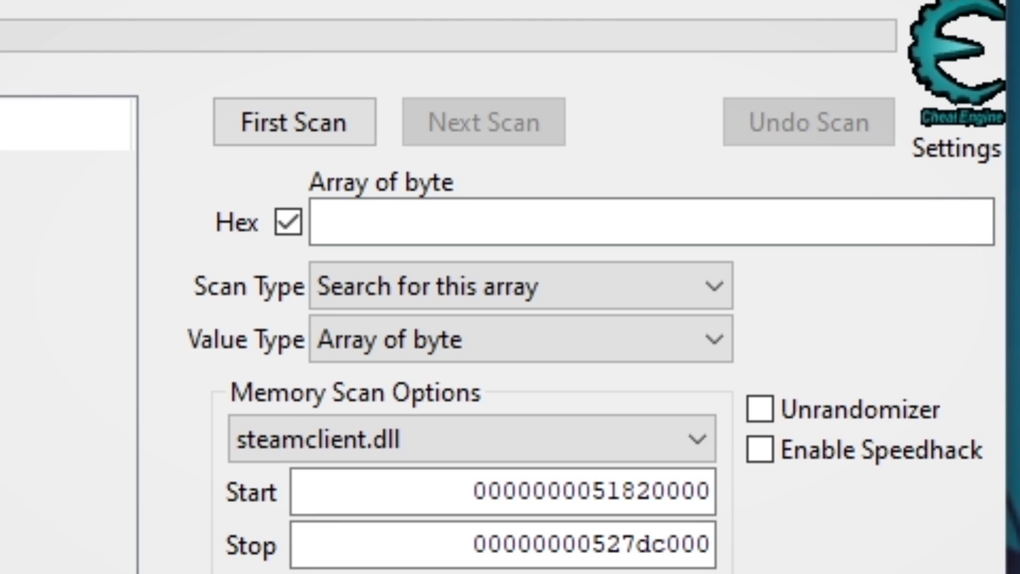
left_click(403, 205)
type("D0 84 C0 0F 85 2E FF FF FF")
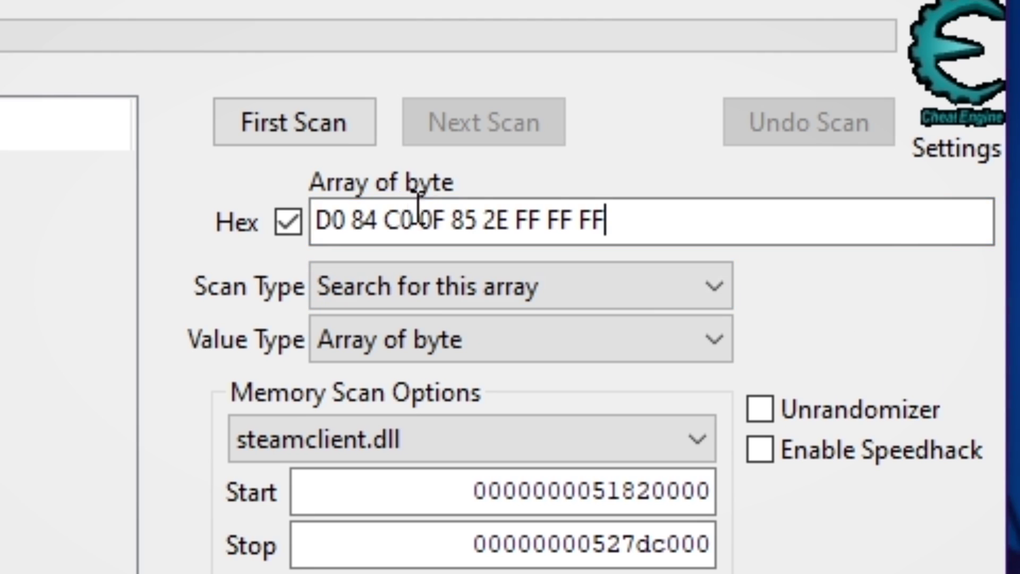
left_click(743, 233)
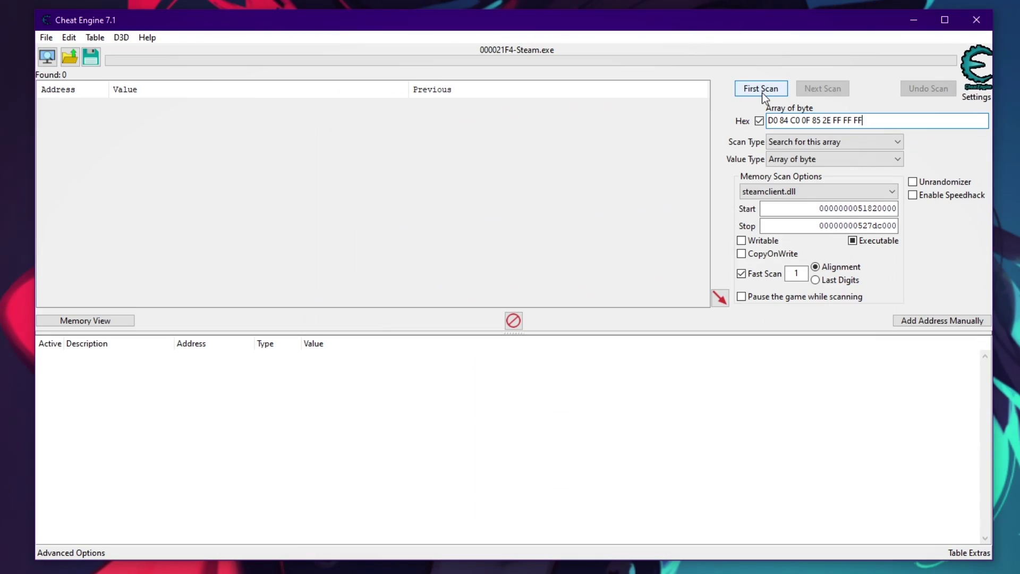
left_click(312, 134)
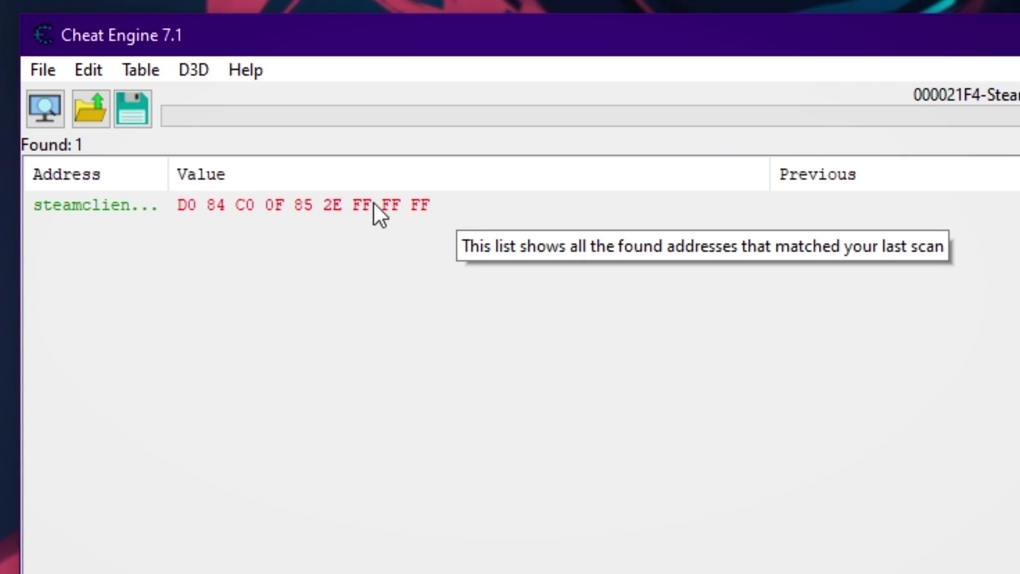
Change the found address's bytes to D0 84 C0 E9 2F FF FF FF 90
right_click(445, 201)
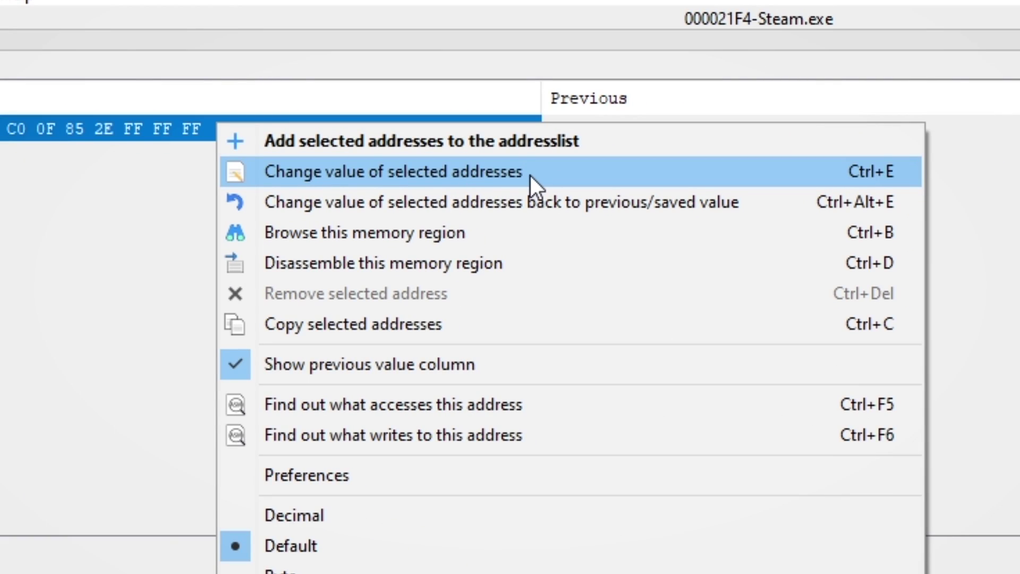
left_click(530, 172)
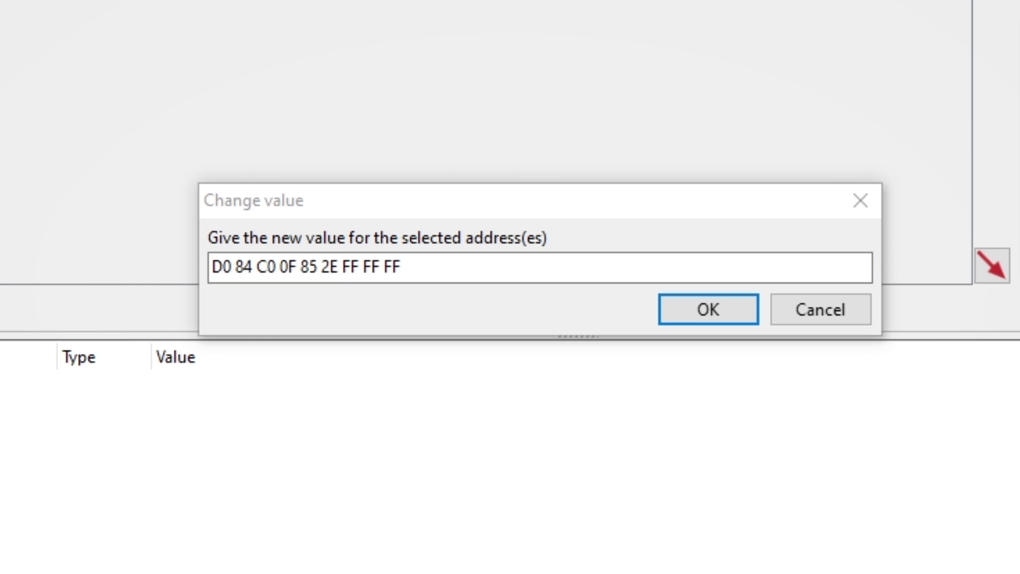
left_click(460, 264)
left_click_drag(461, 264, 175, 274)
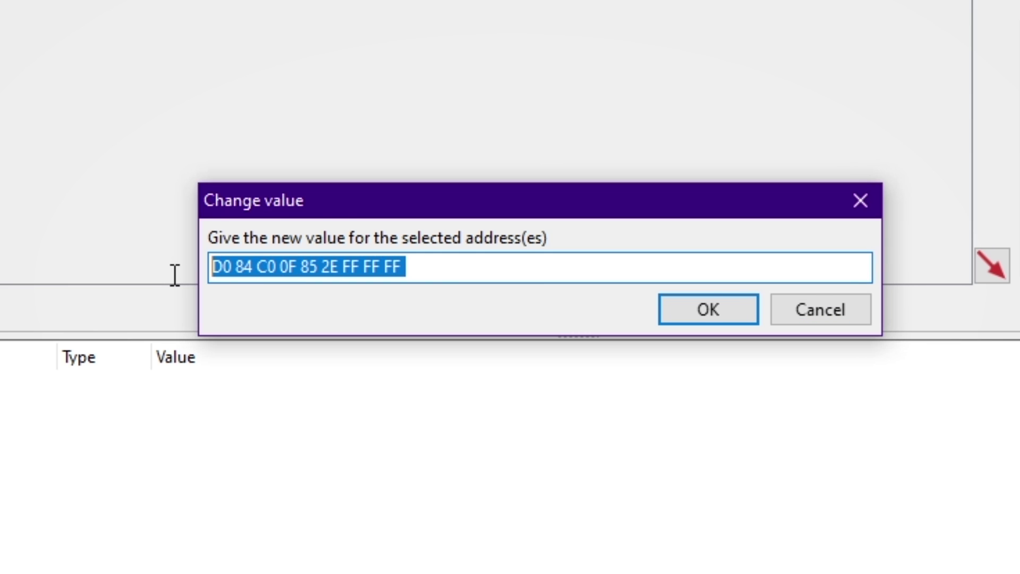
type("D0 84 C0 E9 2F FF FF FF 90")
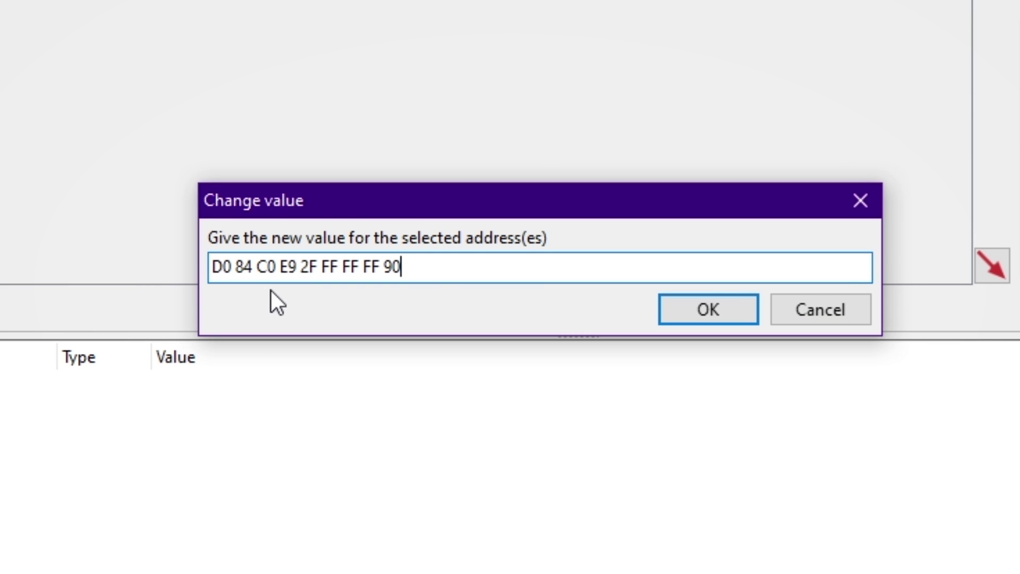
left_click(698, 314)
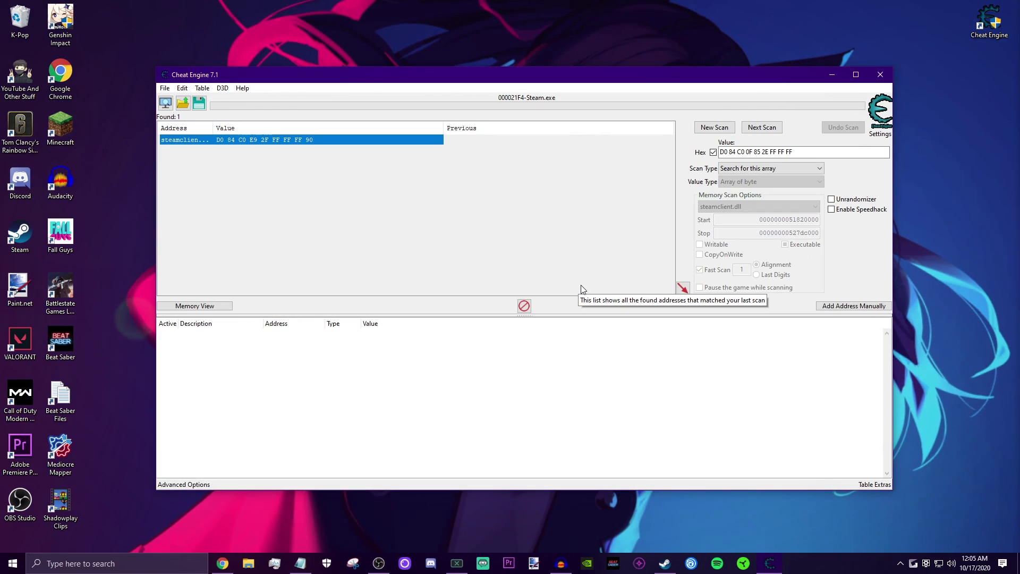
Close Cheat Engine and open Steam's console with steam://open/console
left_click(880, 74)
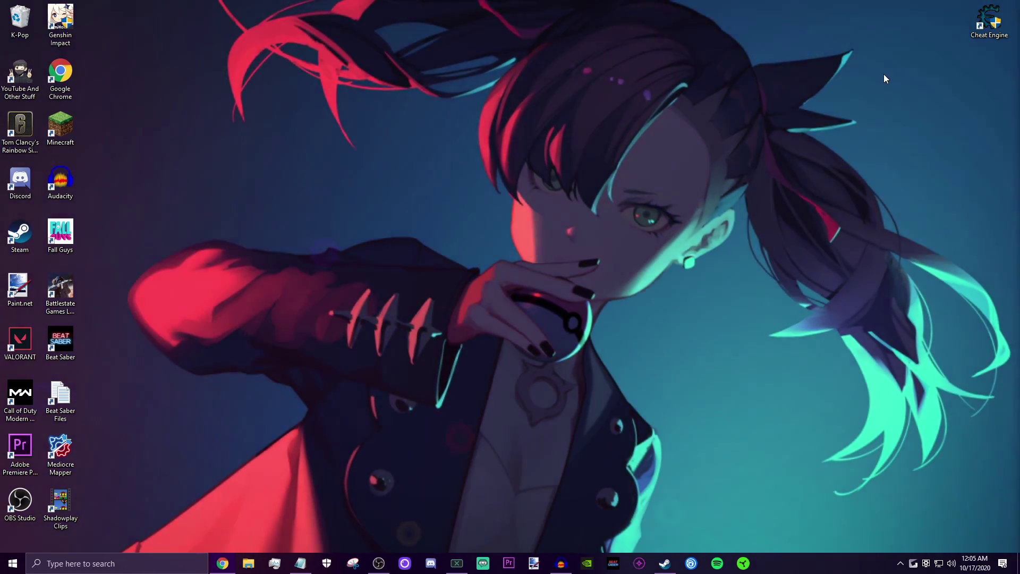
key("super+r")
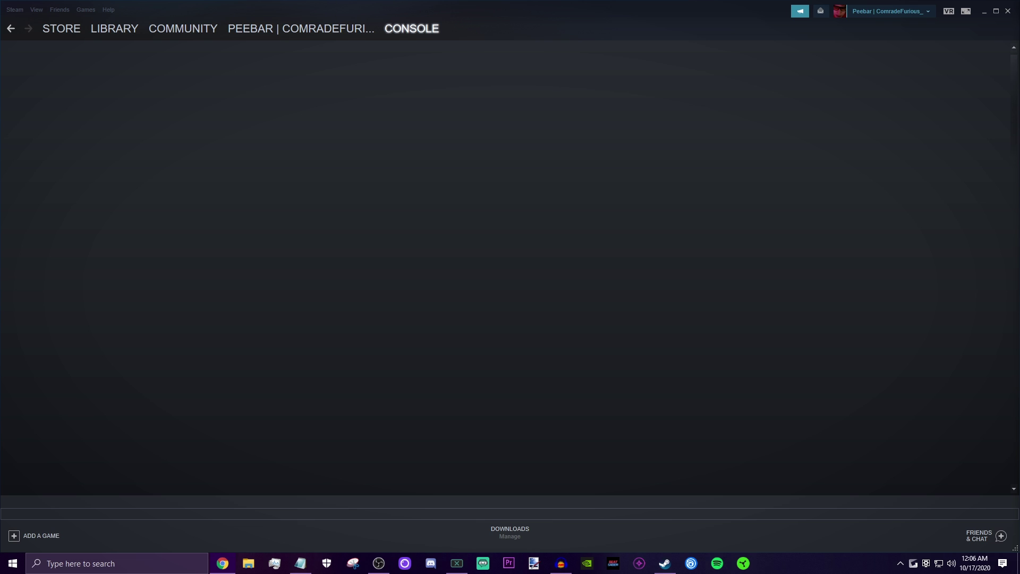
key("alt+Tab")
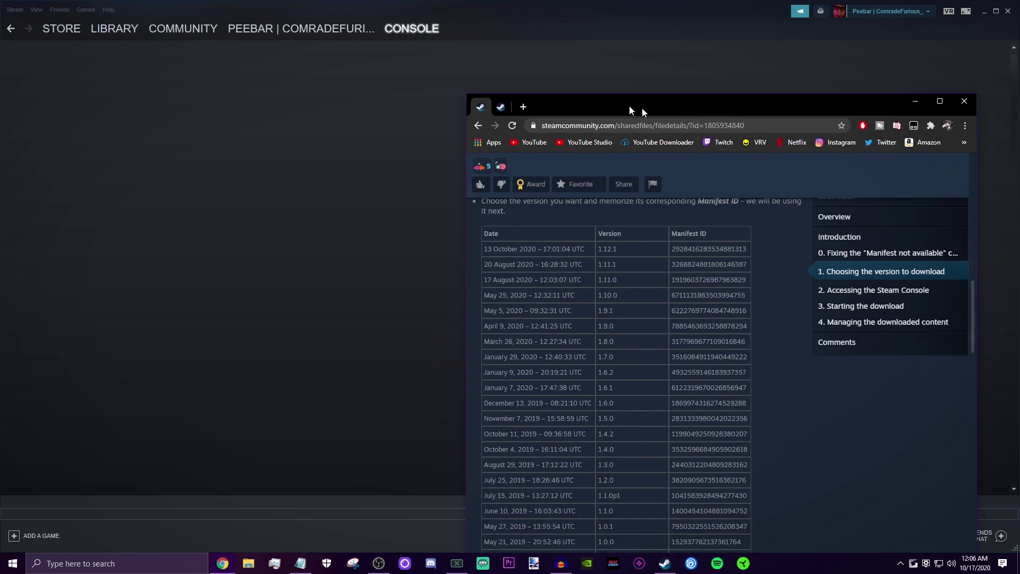
double_click(641, 107)
scroll(281, 143, "up", 1)
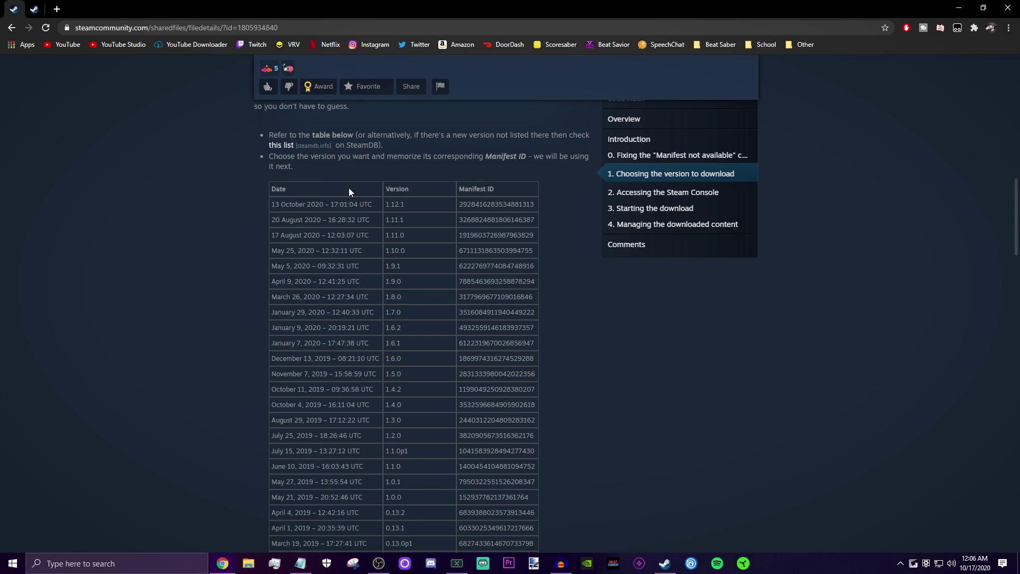
scroll(414, 157, "down", 1)
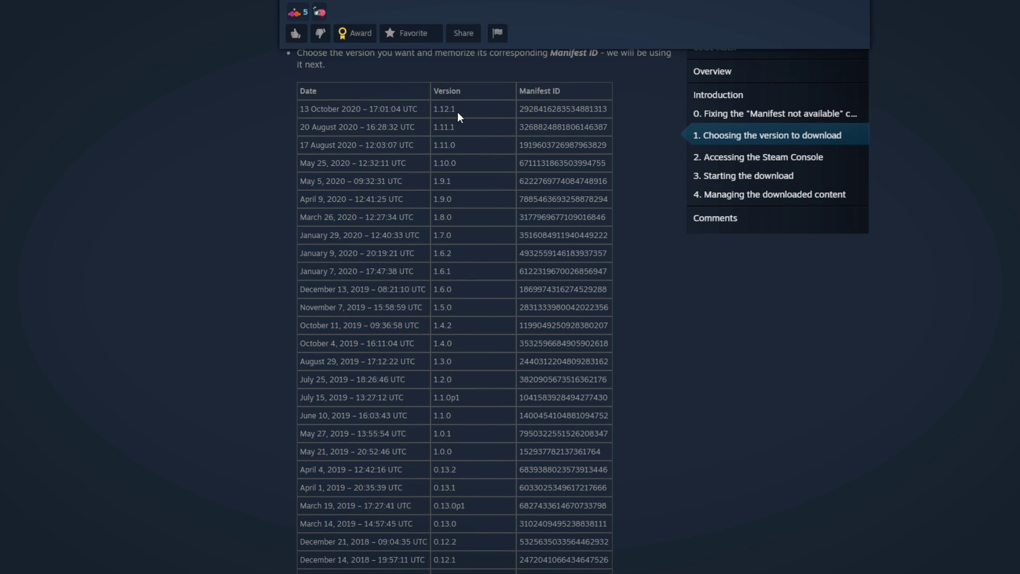
scroll(461, 186, "down", 2)
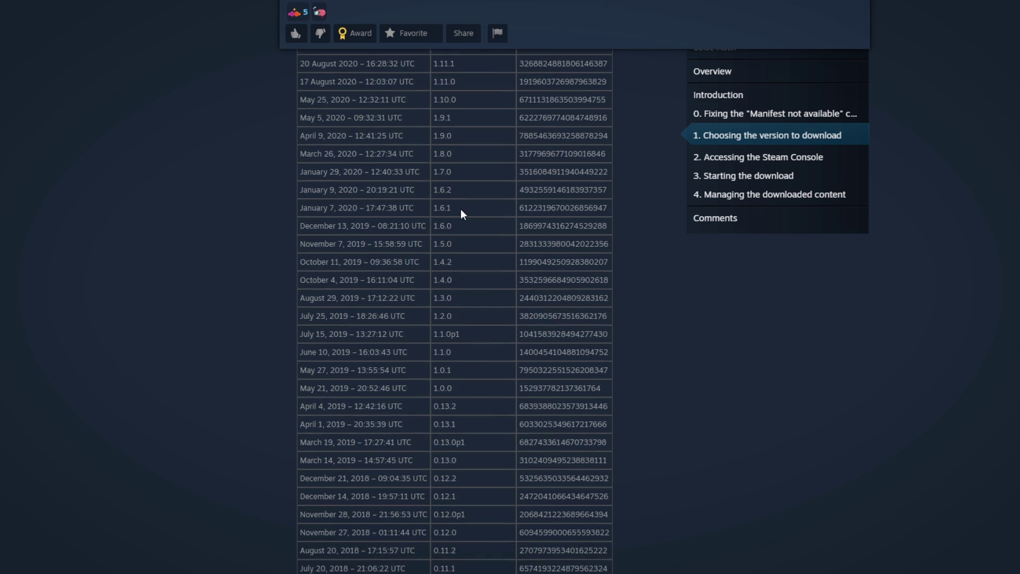
scroll(514, 218, "up", 3)
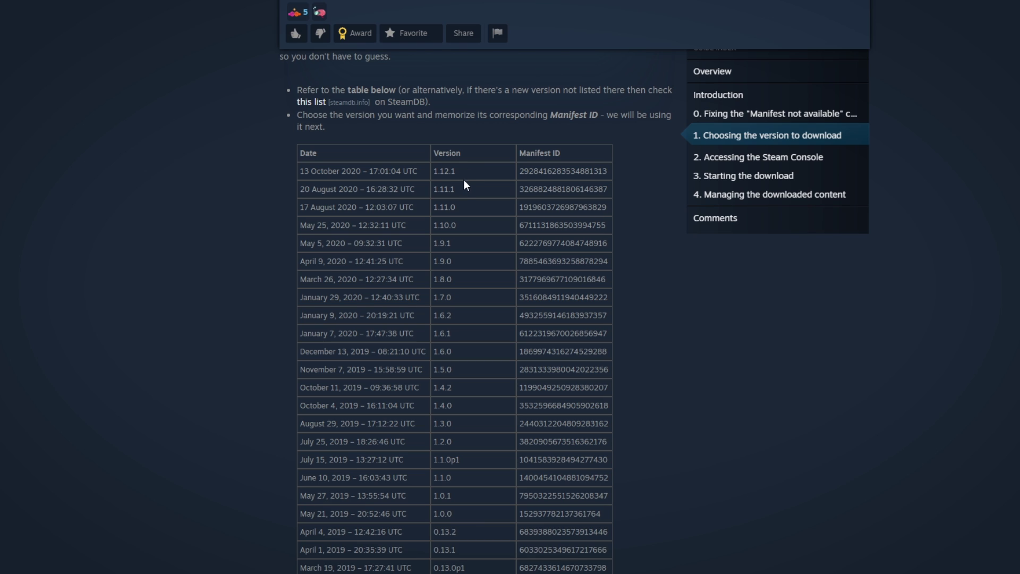
double_click(455, 189)
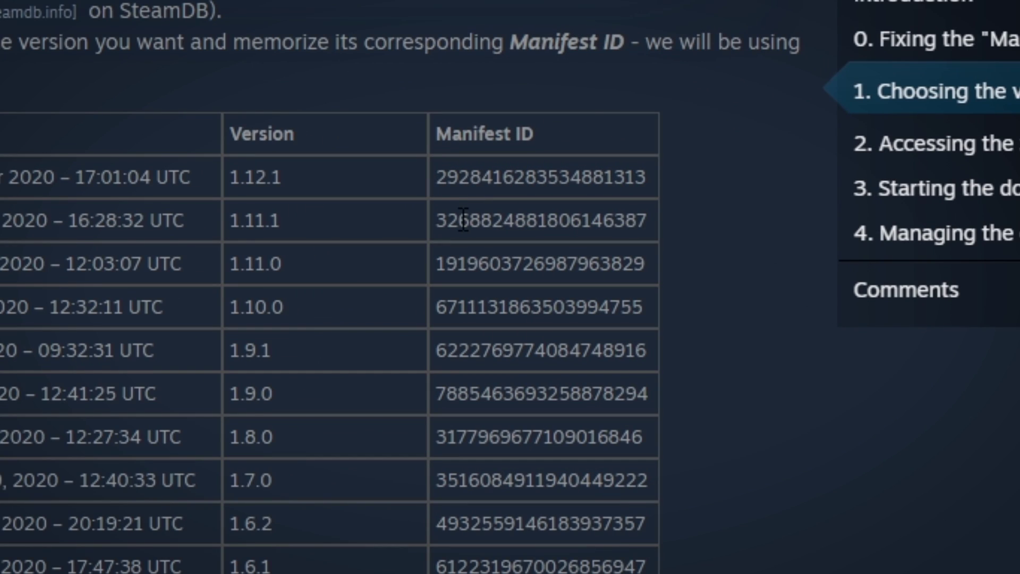
double_click(463, 219)
key("ctrl+c")
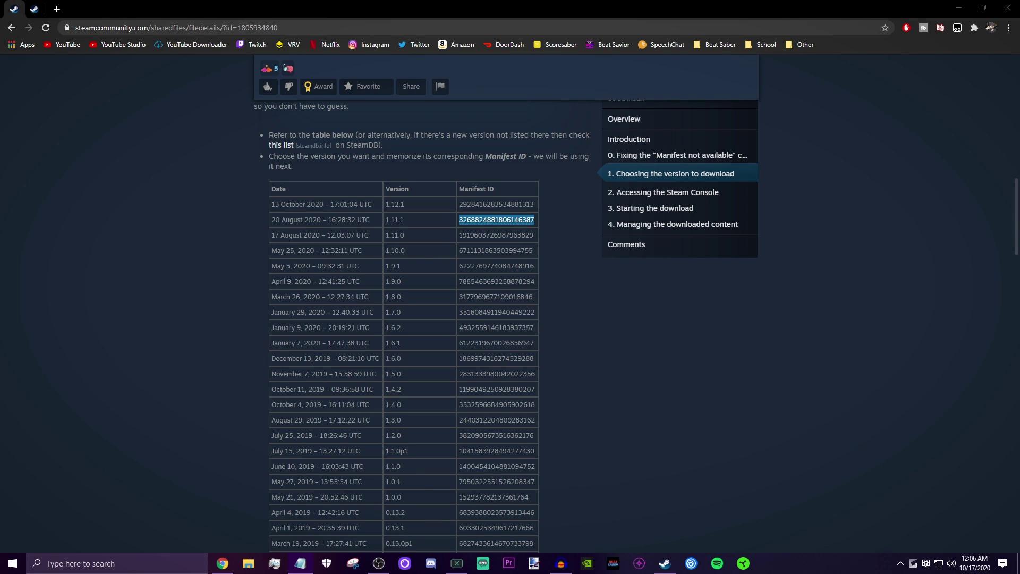
key("alt+Tab")
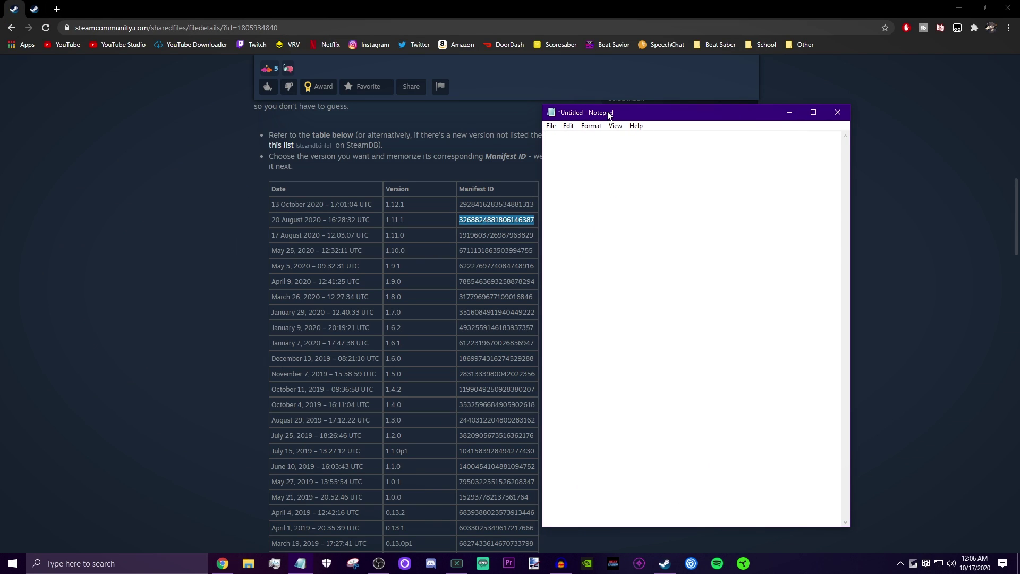
Paste the Manifest ID into Notepad with the guide's example download_depot command below it
key("ctrl+v")
left_click_drag(608, 116, 684, 106)
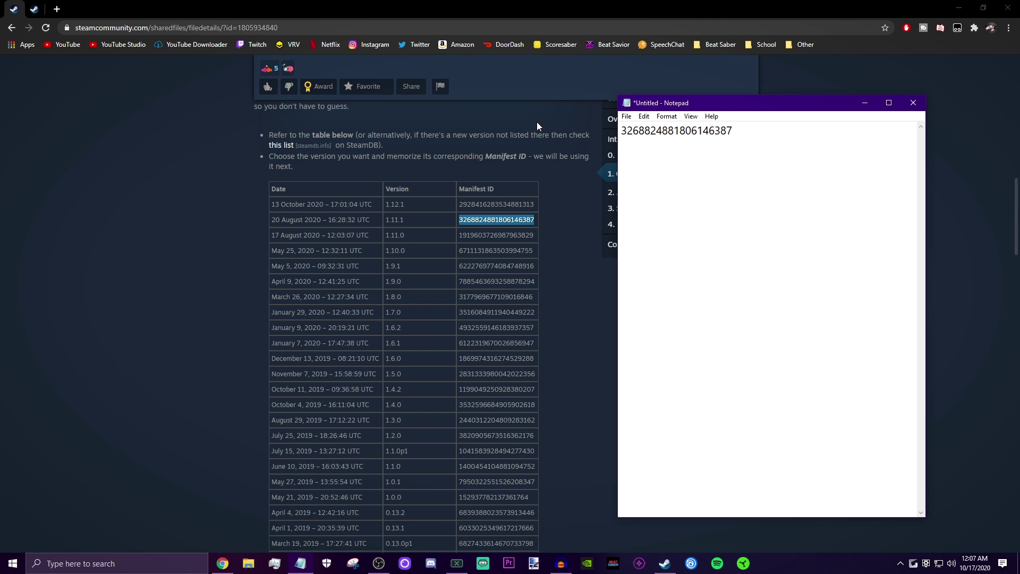
scroll(537, 126, "down", 10)
scroll(537, 126, "down", 3)
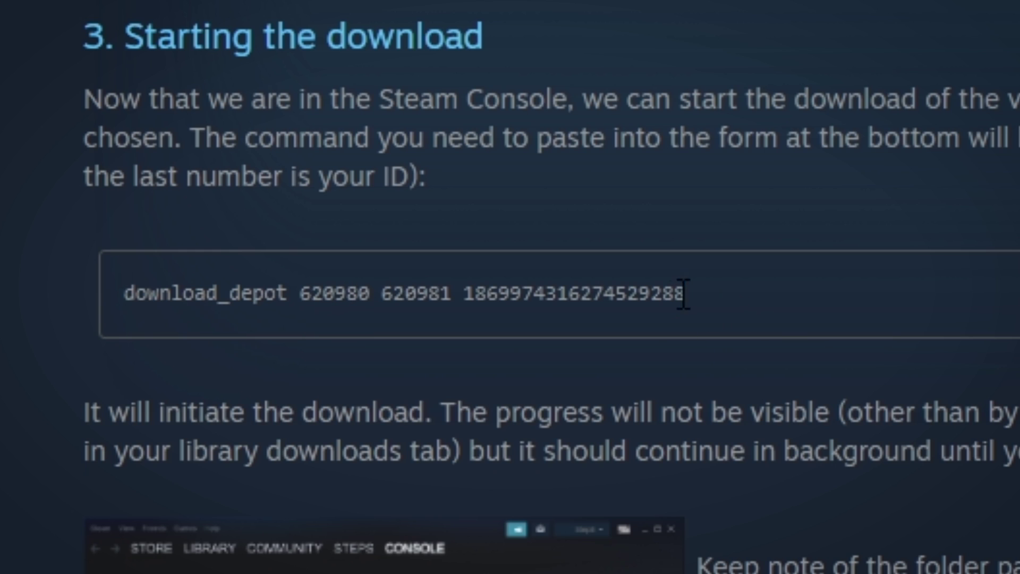
left_click_drag(686, 294, 74, 316)
key("ctrl+c")
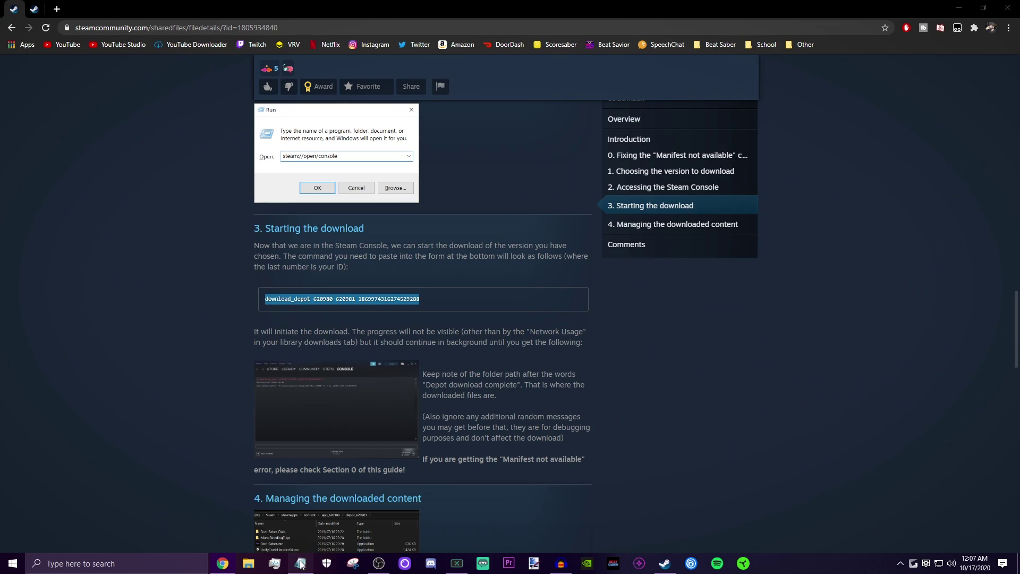
left_click(301, 563)
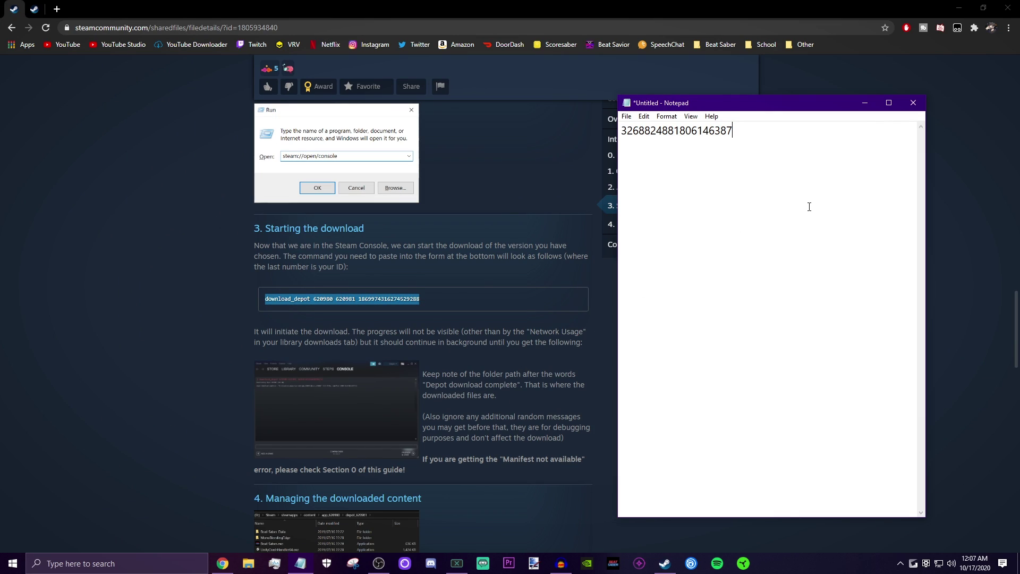
key("Return")
key("ctrl+v")
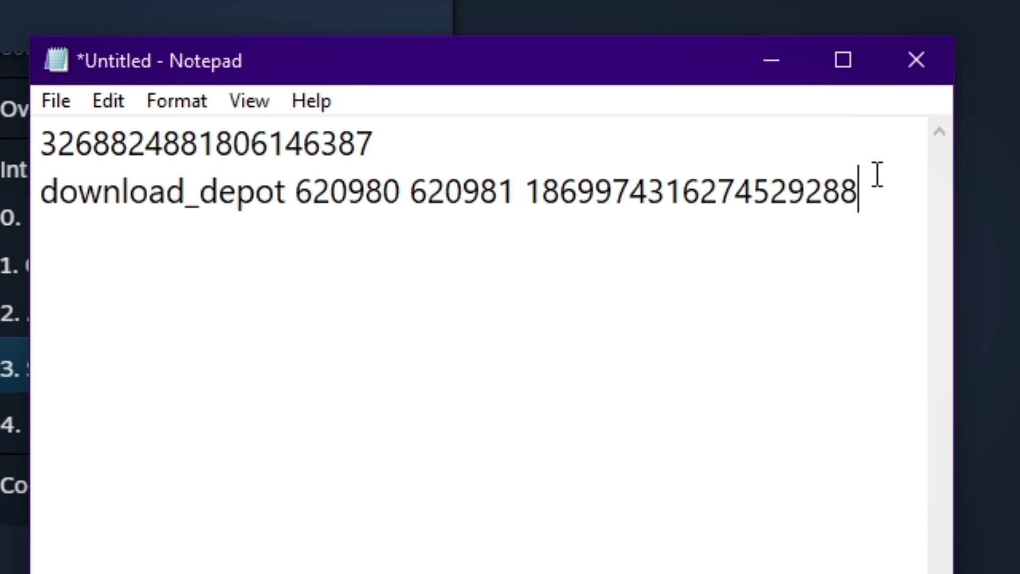
left_click_drag(886, 193, 535, 221)
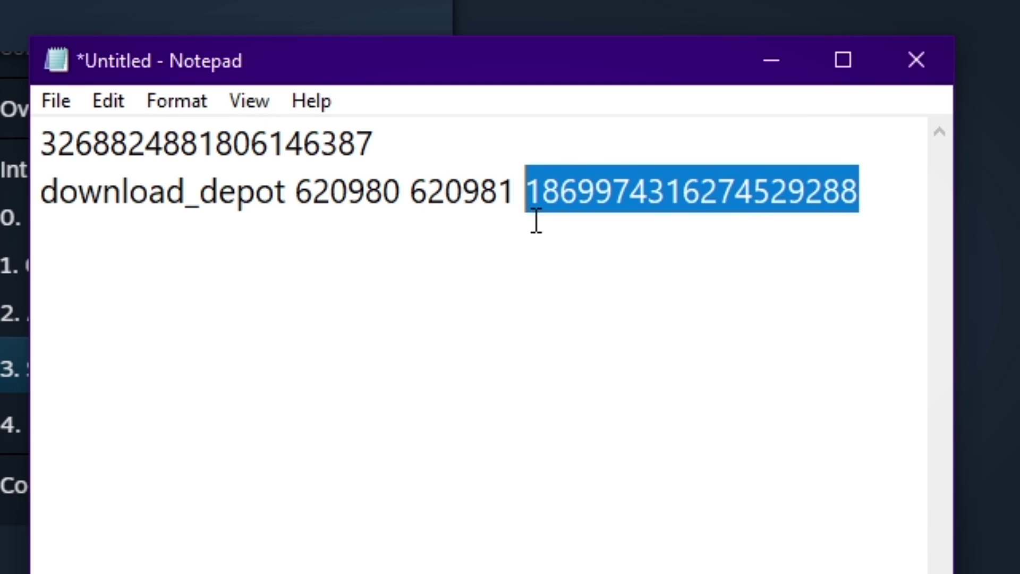
left_click_drag(374, 144, 47, 142)
key("ctrl+c")
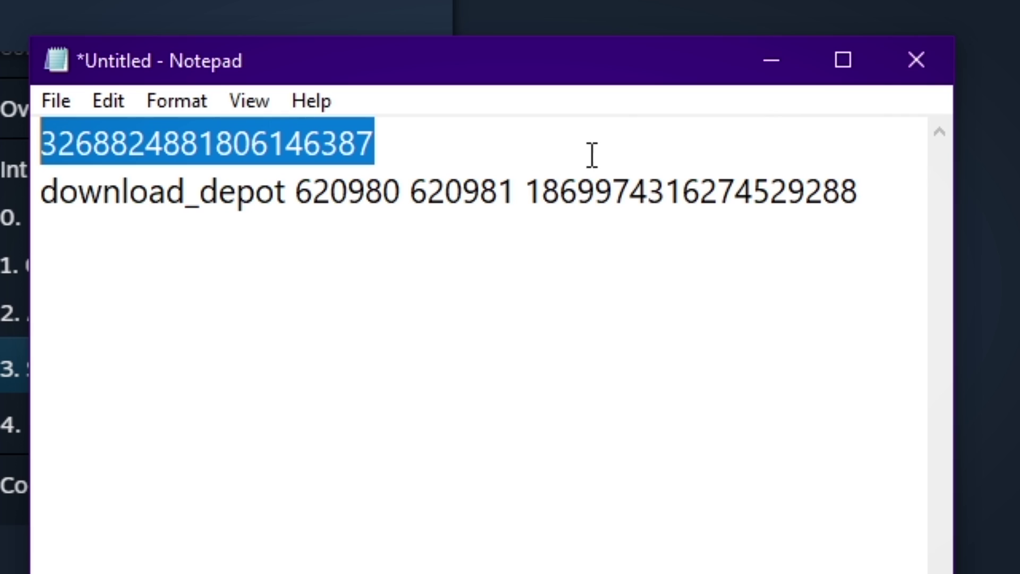
left_click_drag(529, 192, 877, 192)
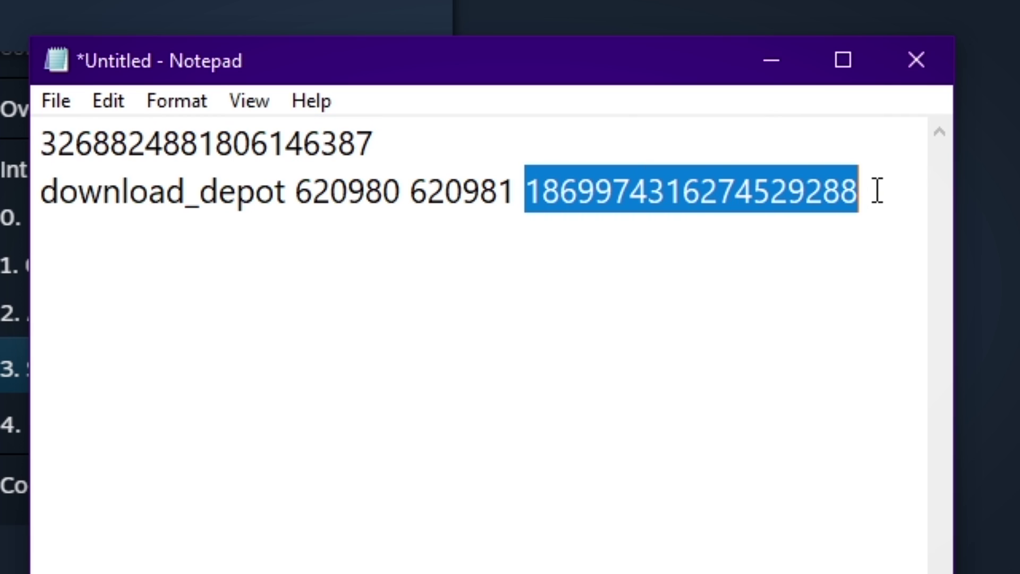
key("ctrl+v")
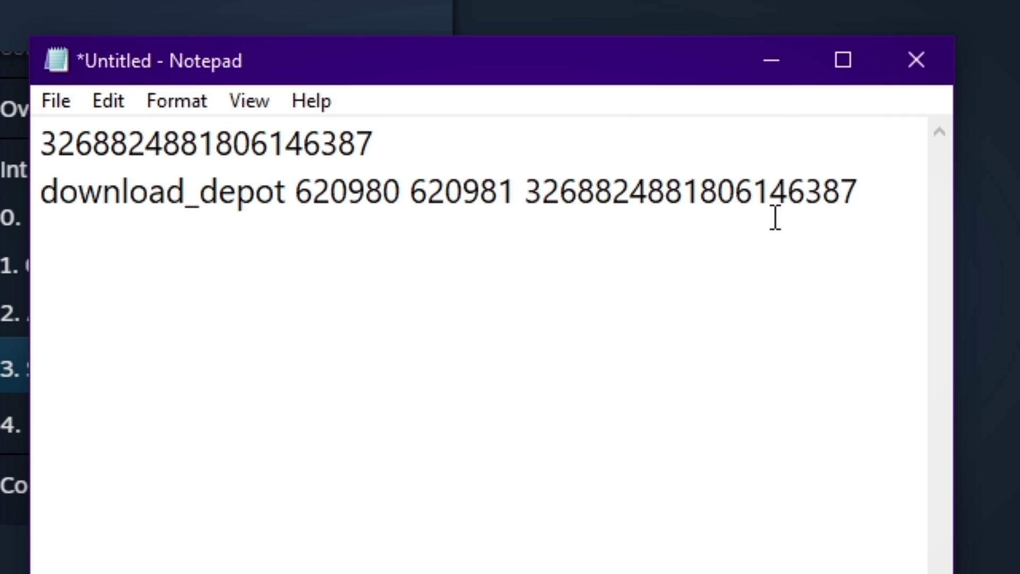
left_click_drag(884, 193, 45, 202)
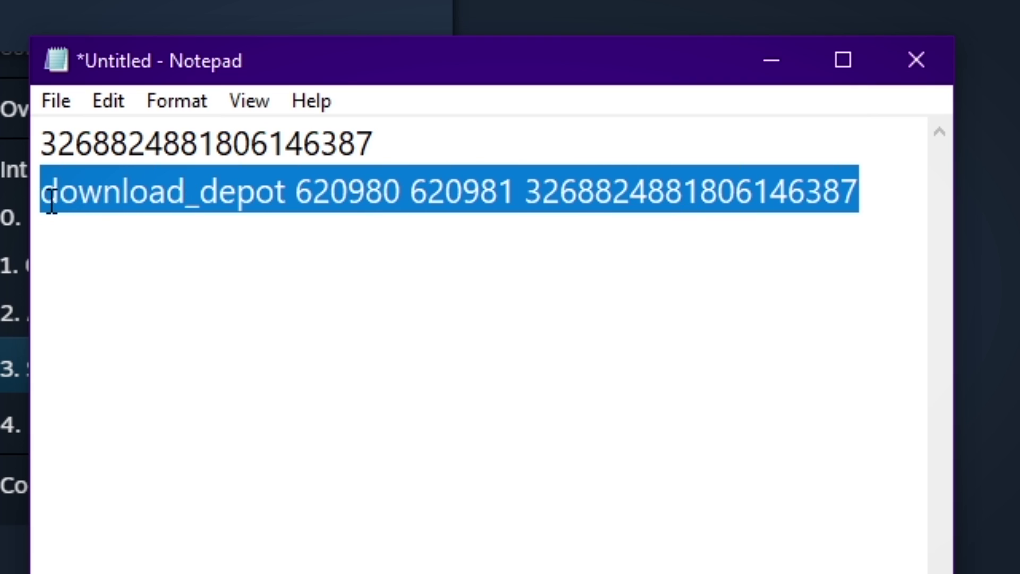
key("ctrl+c")
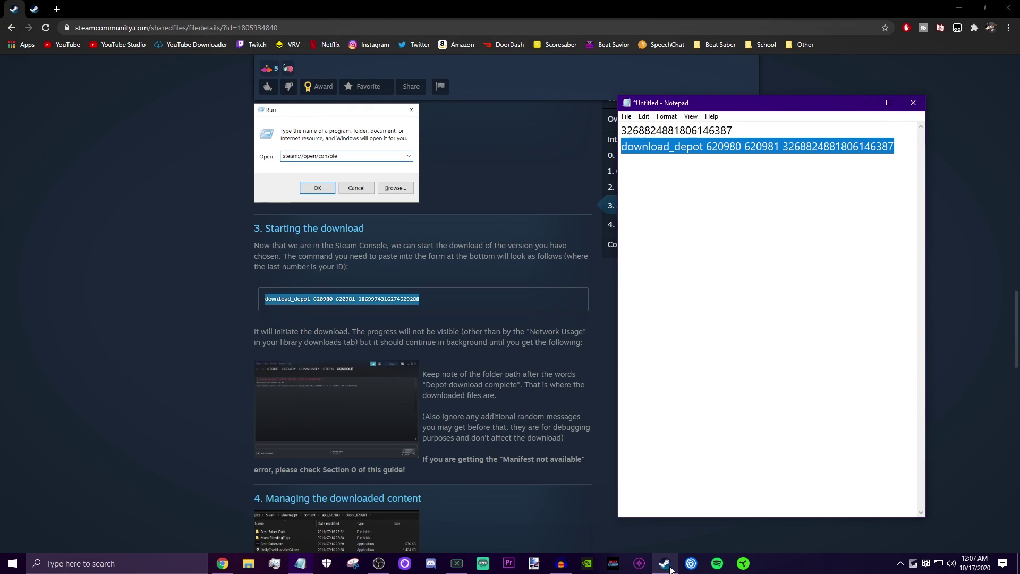
left_click(665, 563)
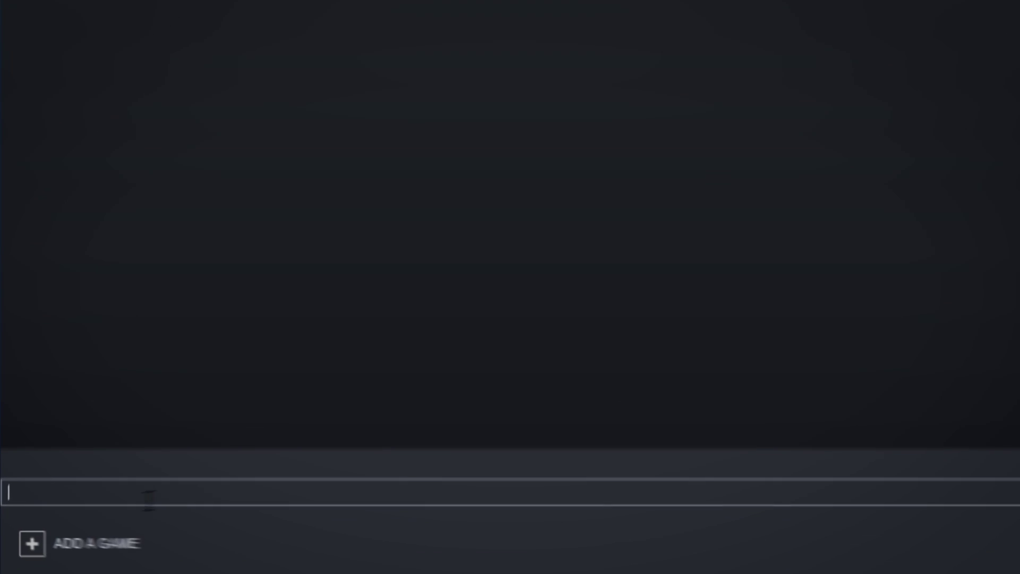
key("ctrl+v")
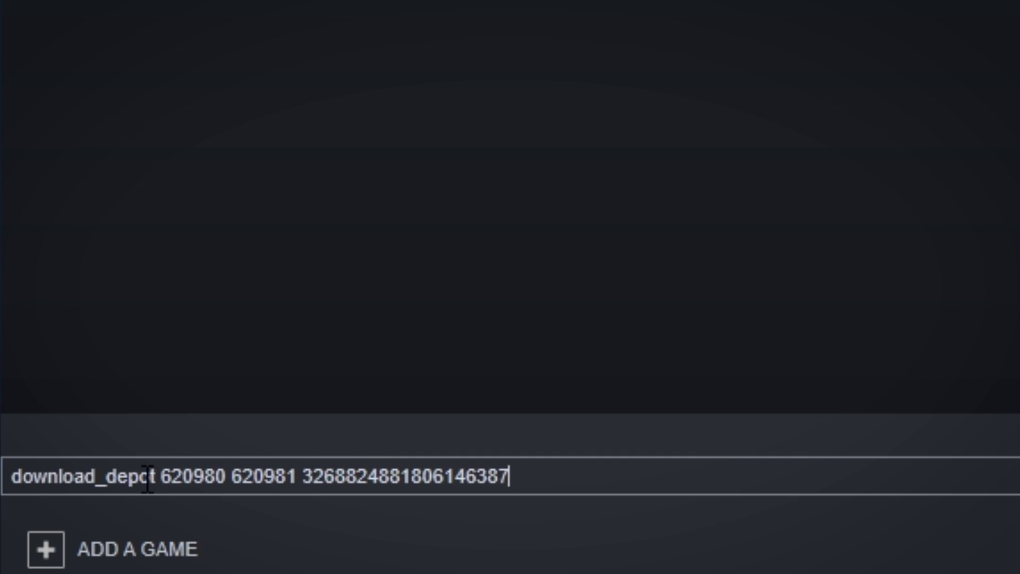
key("Return")
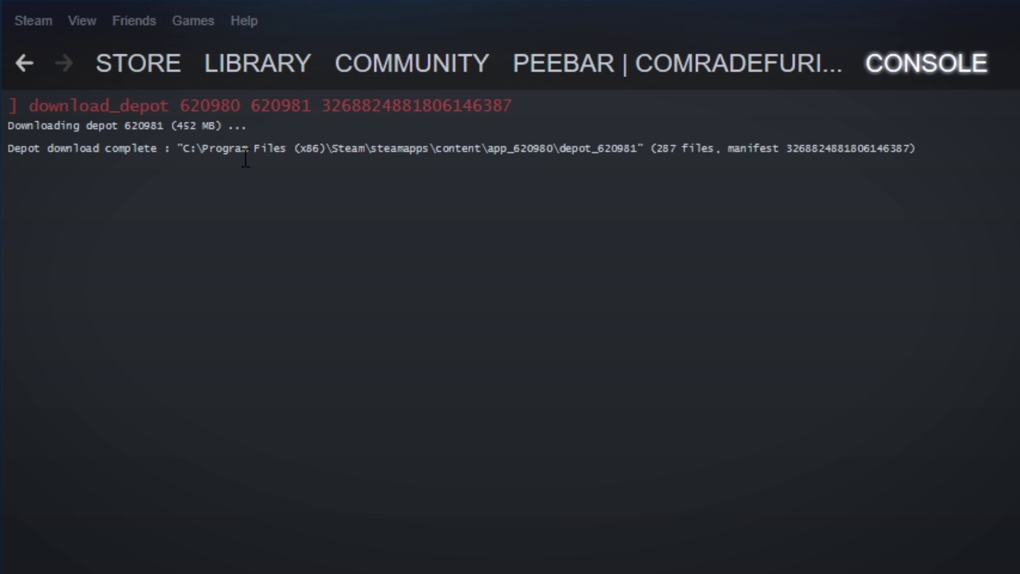
Select the completed app_620980\depot_620981 folder path in the console output
left_click_drag(637, 148, 517, 148)
left_click(639, 148)
left_click_drag(639, 148, 184, 150)
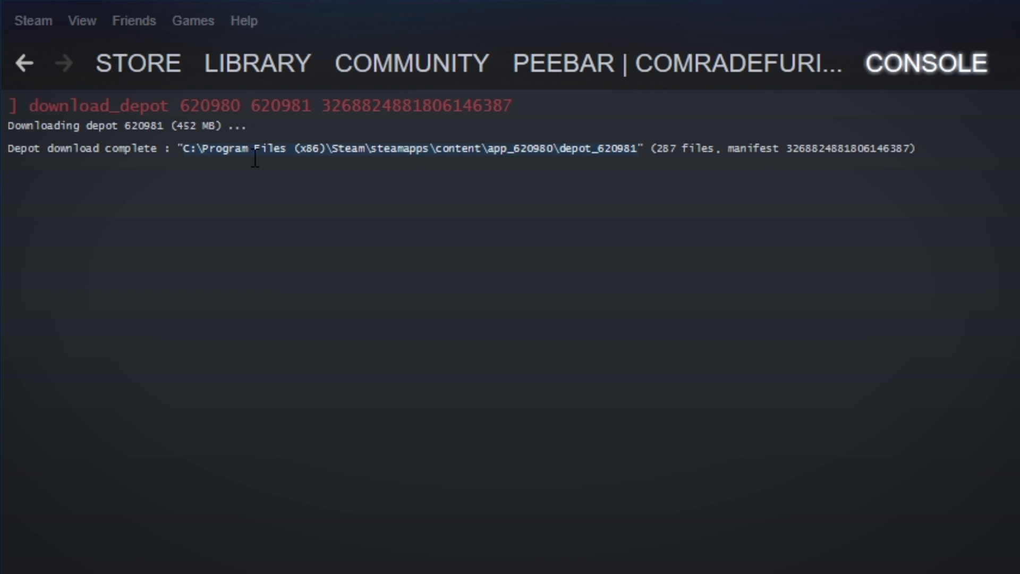
Open the pasted depot_620981 folder path in a new File Explorer window
key("super+e")
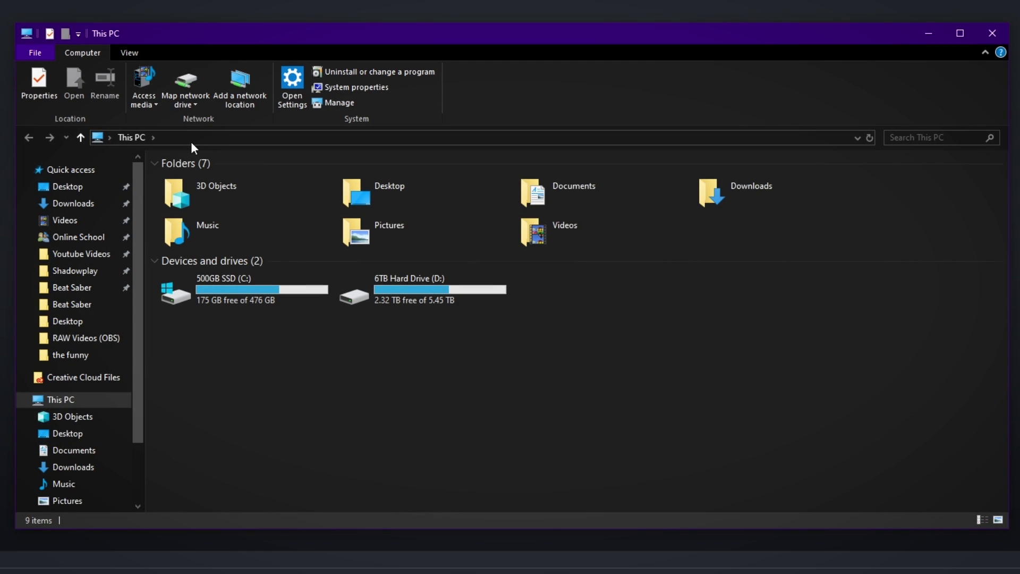
left_click(170, 139)
key("ctrl+v")
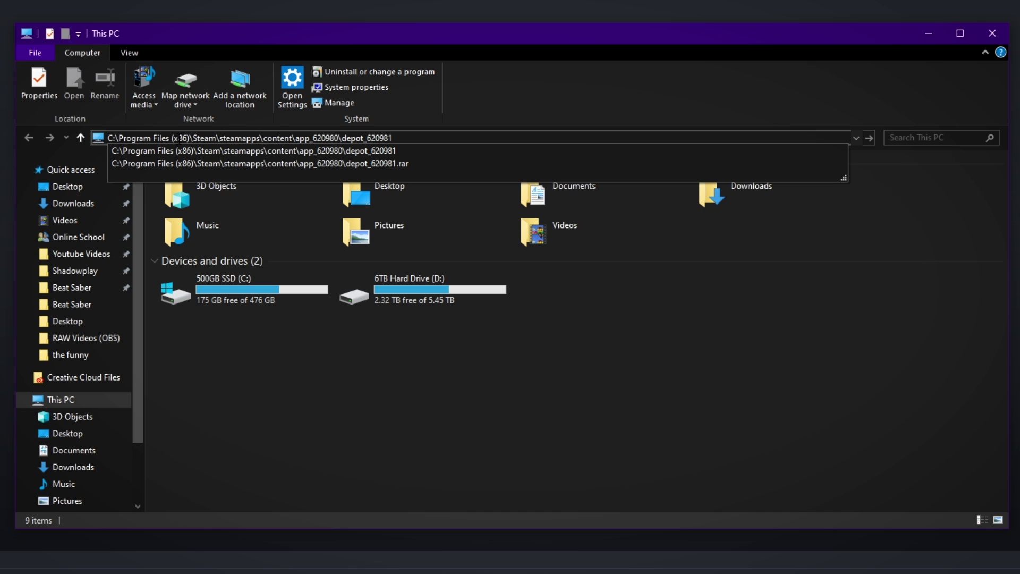
key("Return")
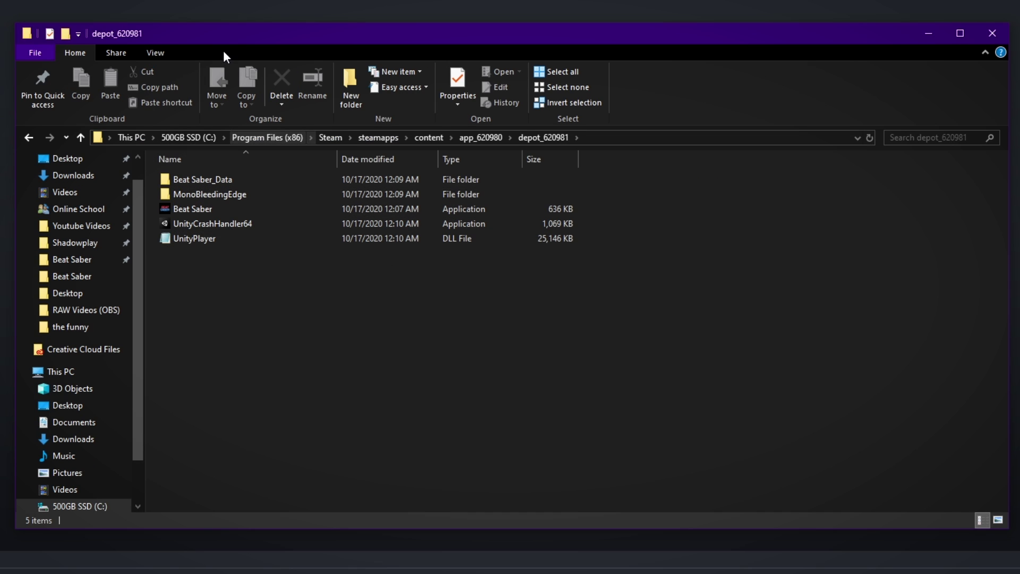
Highlight the five downloaded depot files, then clear the selection
left_click_drag(278, 296, 173, 176)
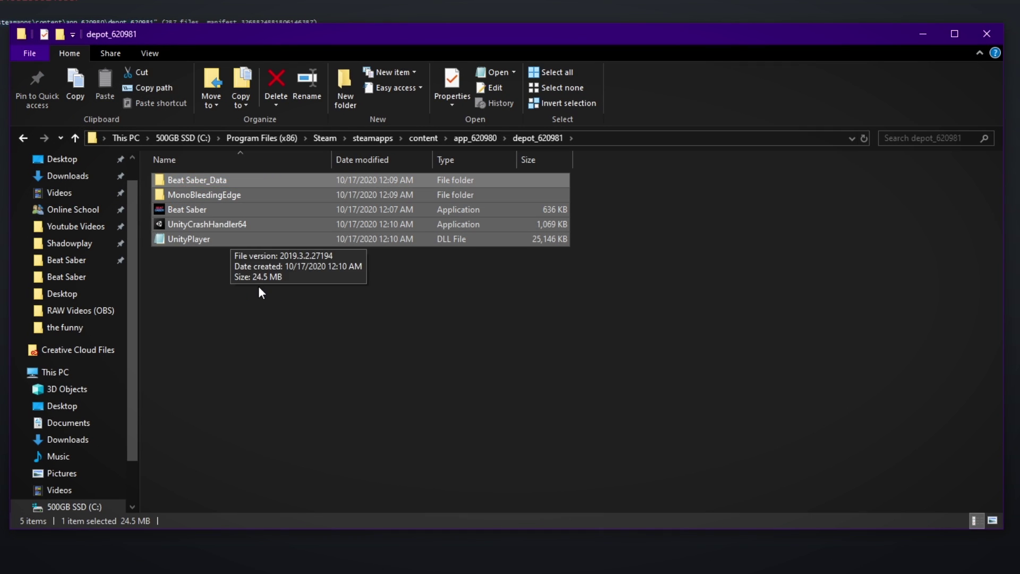
left_click(256, 280)
left_click_drag(677, 255, 632, 231)
left_click_drag(620, 274, 550, 178)
left_click(624, 191)
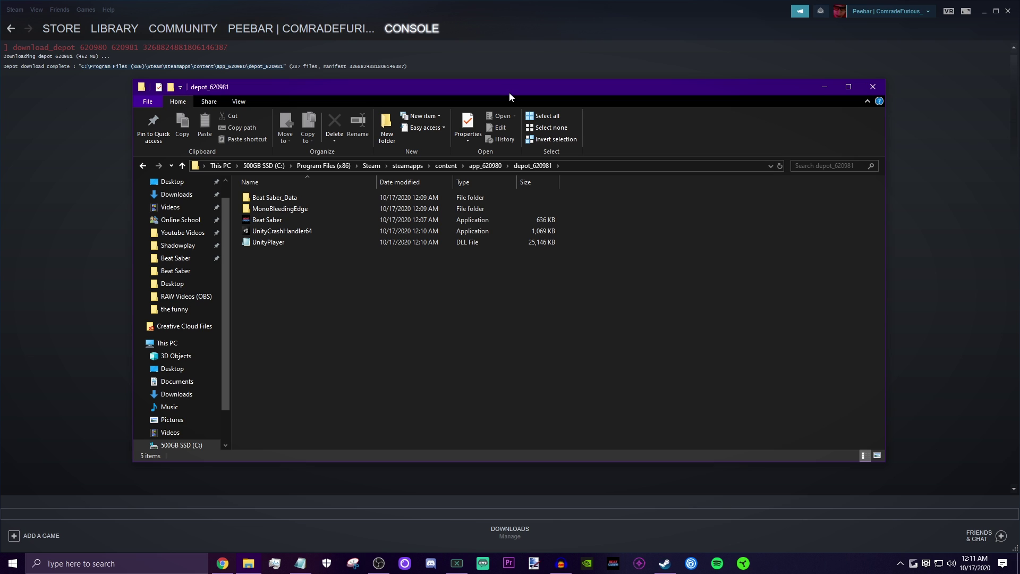
mouse_move(131, 18)
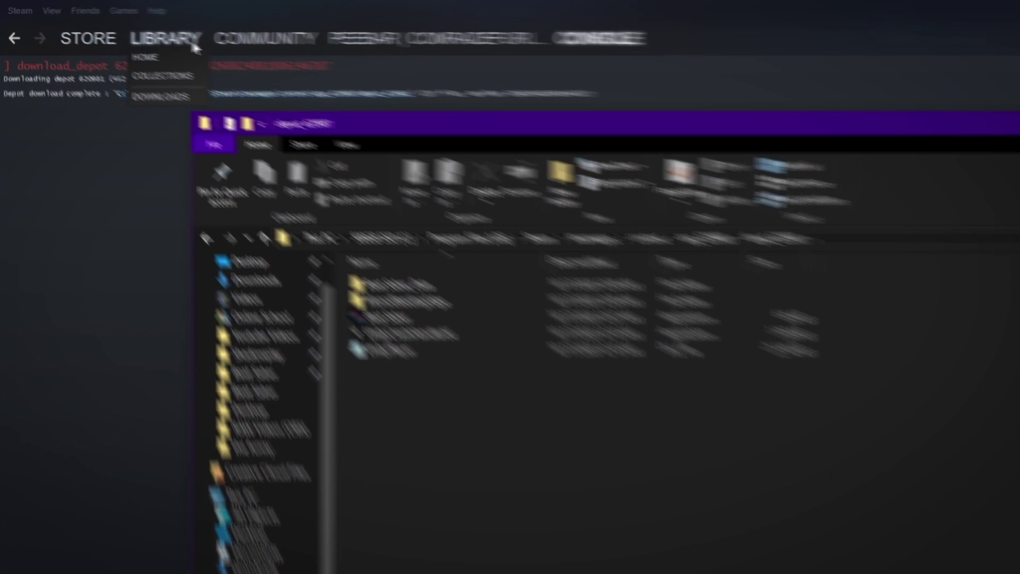
Browse Beat Saber's local files from its Properties in the Steam library
left_click(133, 29)
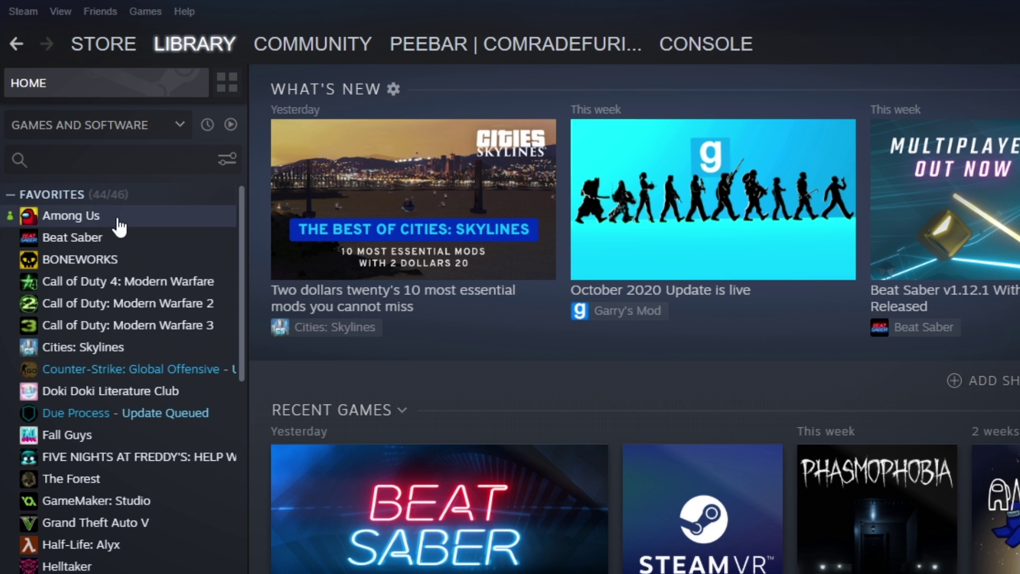
left_click(103, 238)
right_click(129, 241)
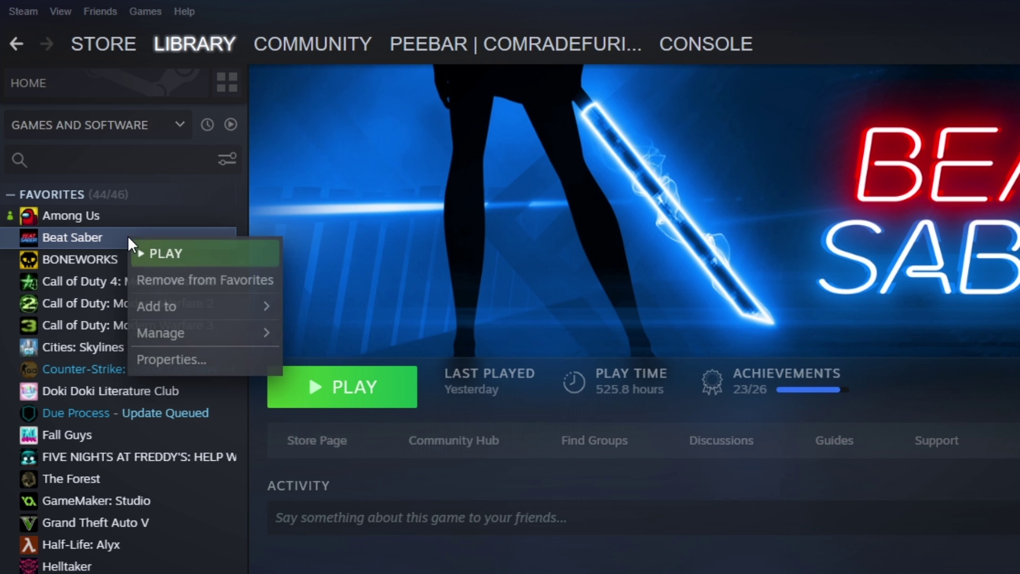
left_click(213, 362)
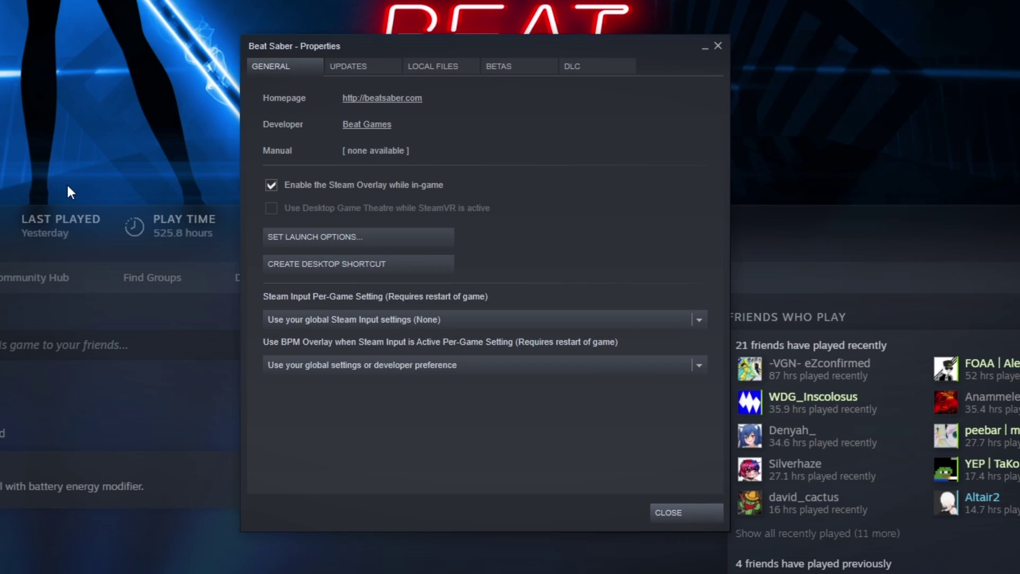
left_click(460, 67)
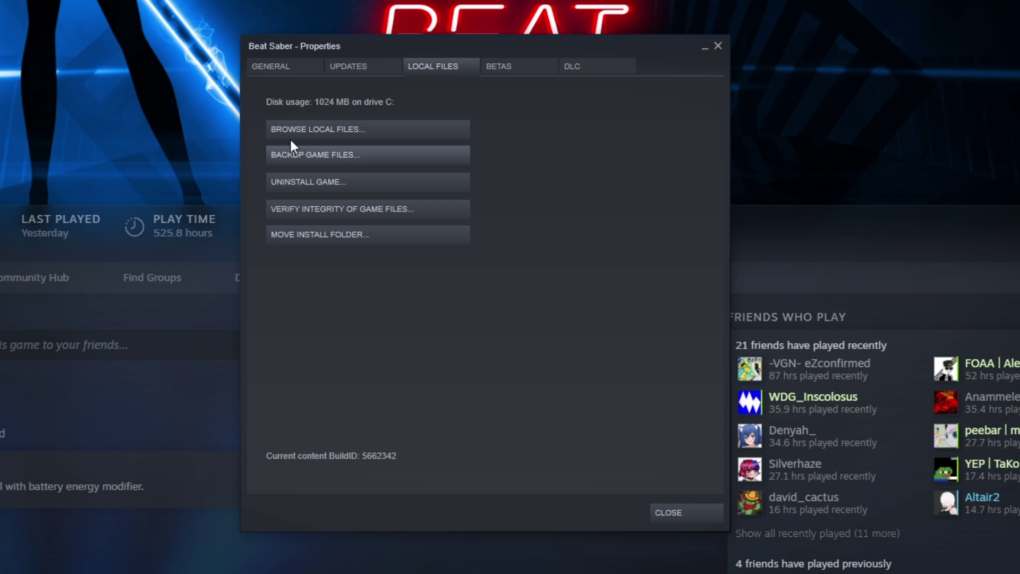
left_click(368, 129)
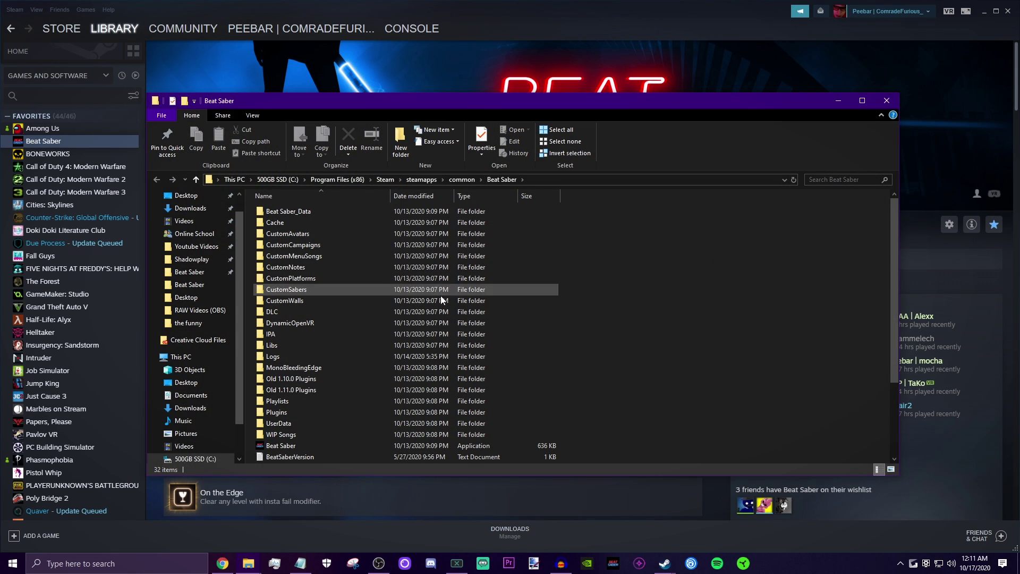
Go up to steamapps\common and select the Beat Saber folder
scroll(451, 297, "down", 3)
scroll(464, 293, "up", 3)
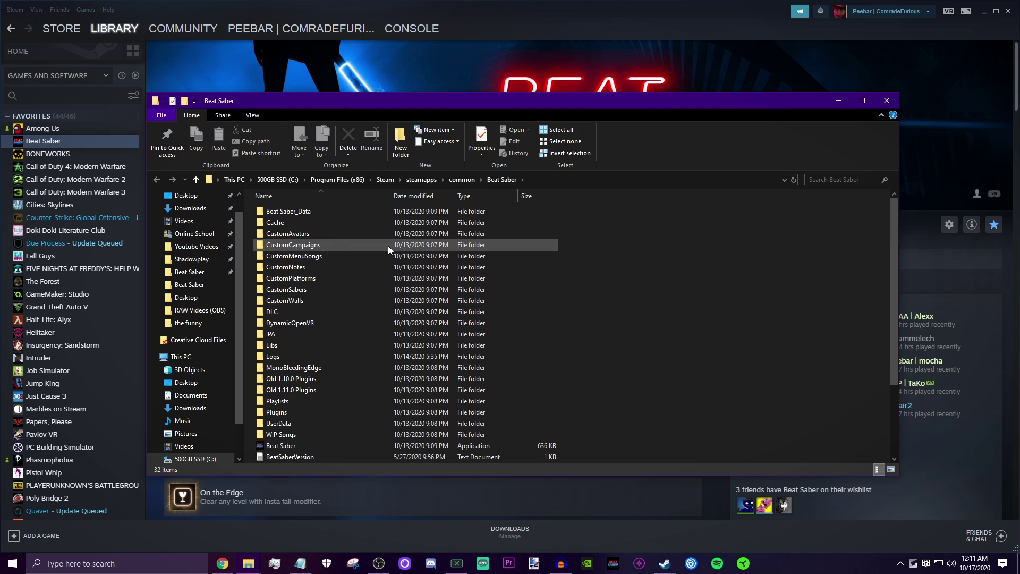
scroll(447, 293, "down", 3)
scroll(428, 294, "up", 3)
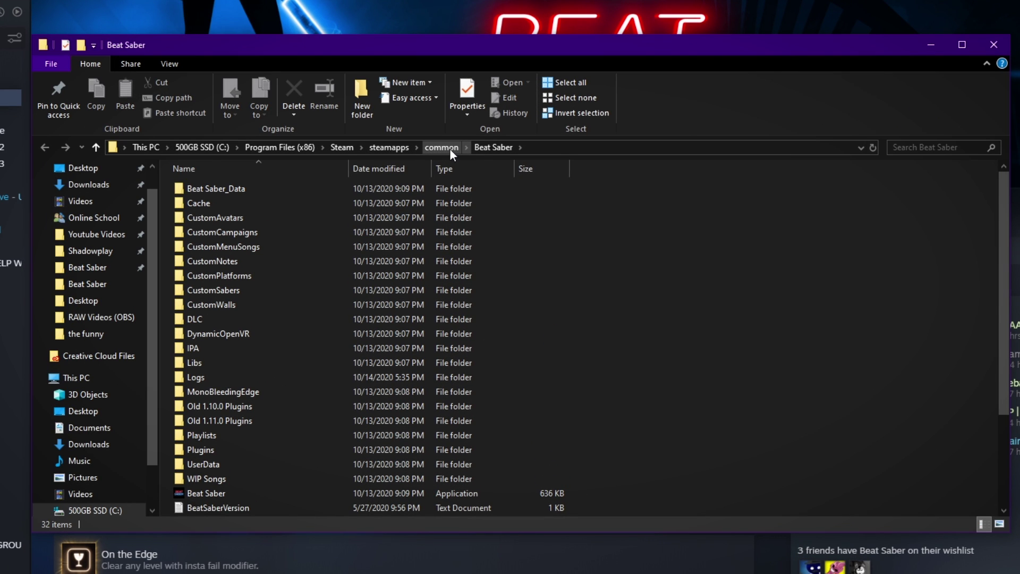
left_click(445, 148)
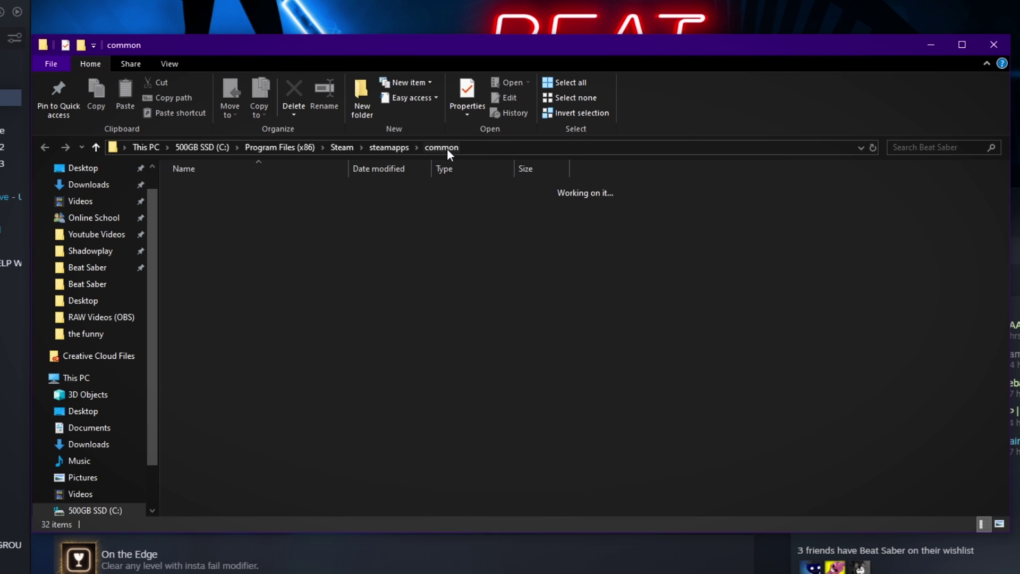
left_click(274, 324)
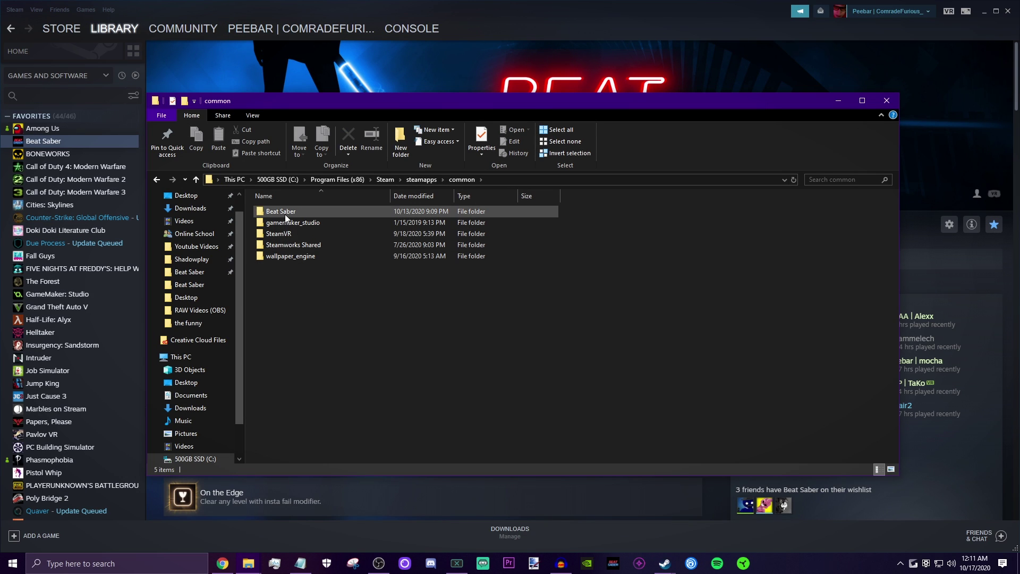
right_click(299, 212)
left_click(317, 192)
Rename the Beat Saber folder to 'Beat Saber 1.12.1'
right_click(318, 192)
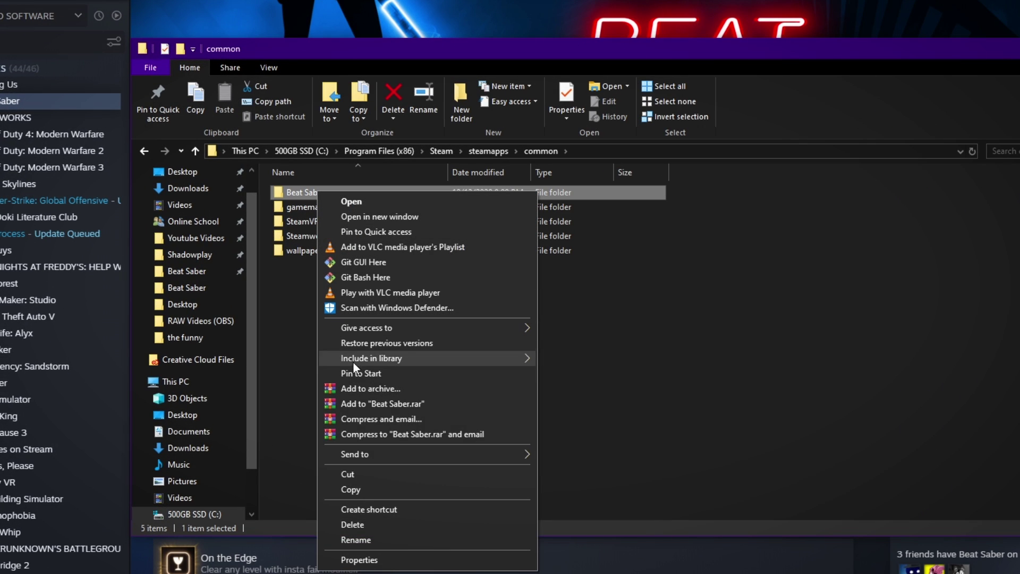
left_click(362, 539)
left_click(338, 192)
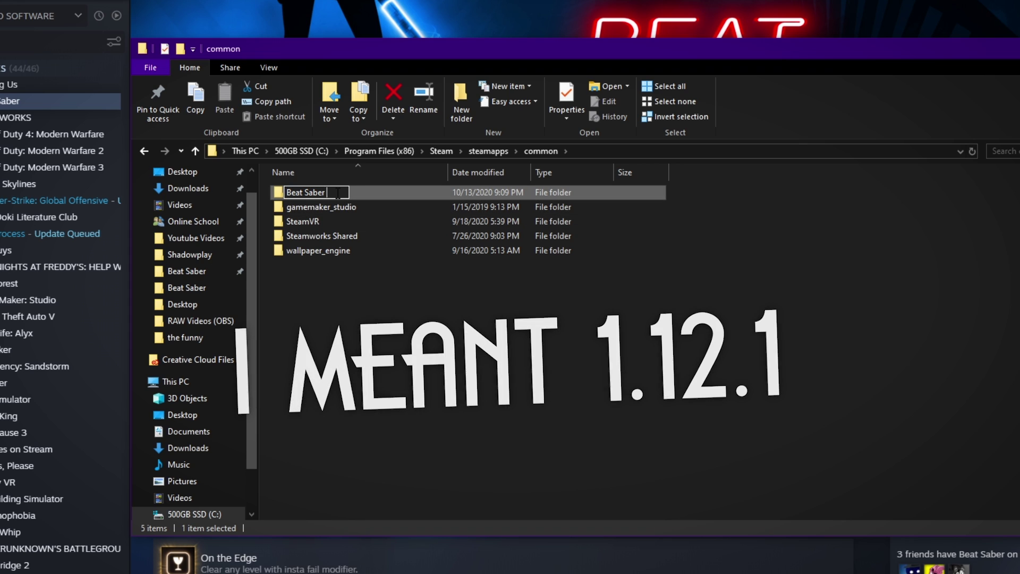
type("1.12.2")
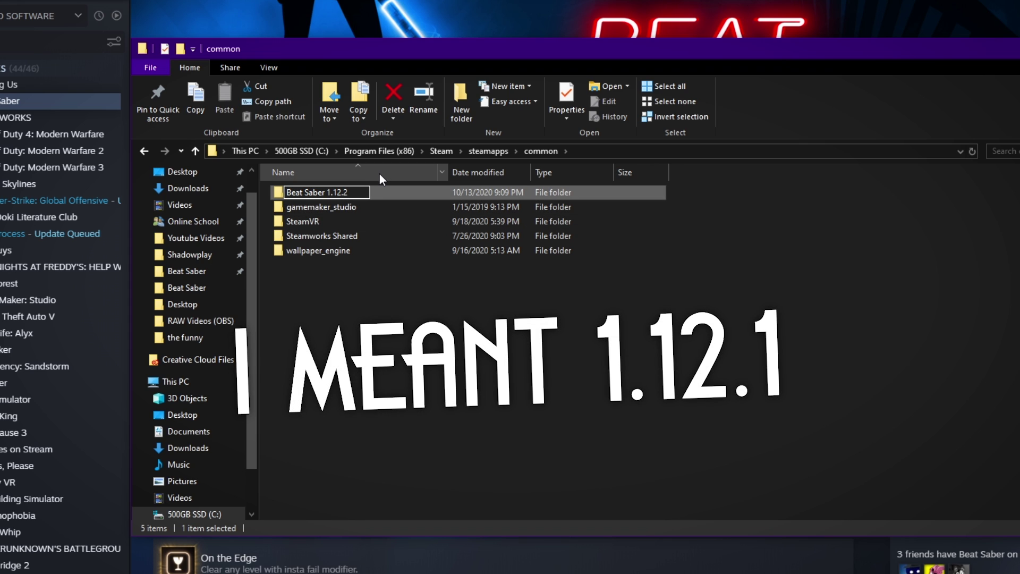
key("BackSpace")
type("1")
key("Return")
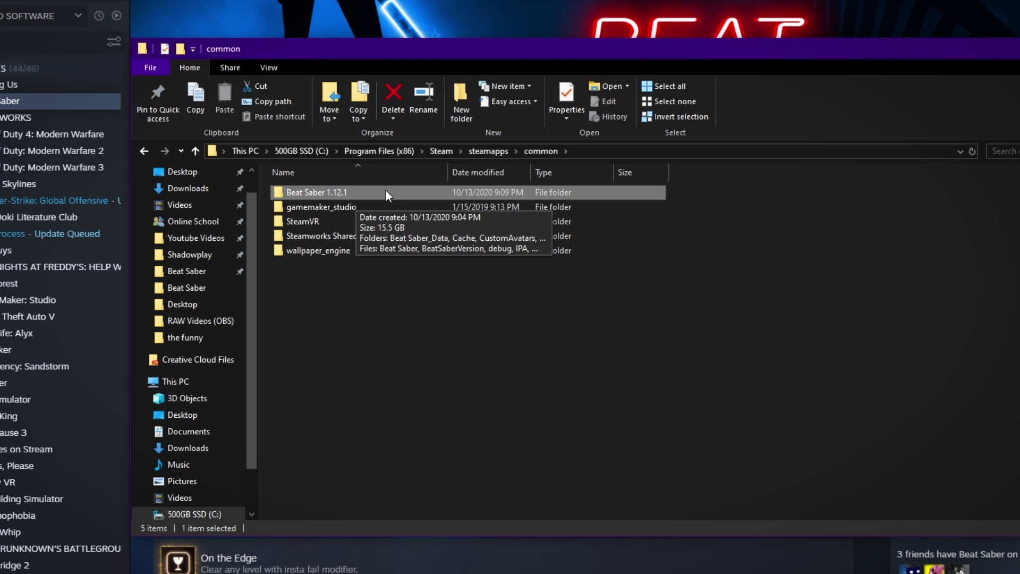
Create an empty folder named 'Beat Saber' in steamapps\common beside Beat Saber 1.12.1 and open it
right_click(366, 299)
mouse_move(461, 494)
left_click(534, 498)
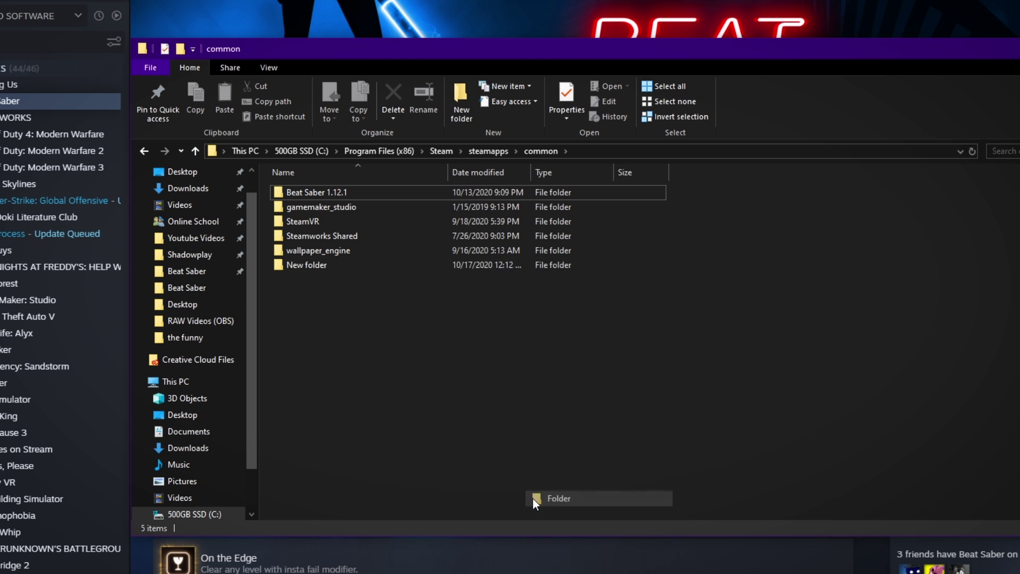
type("Beat Saber")
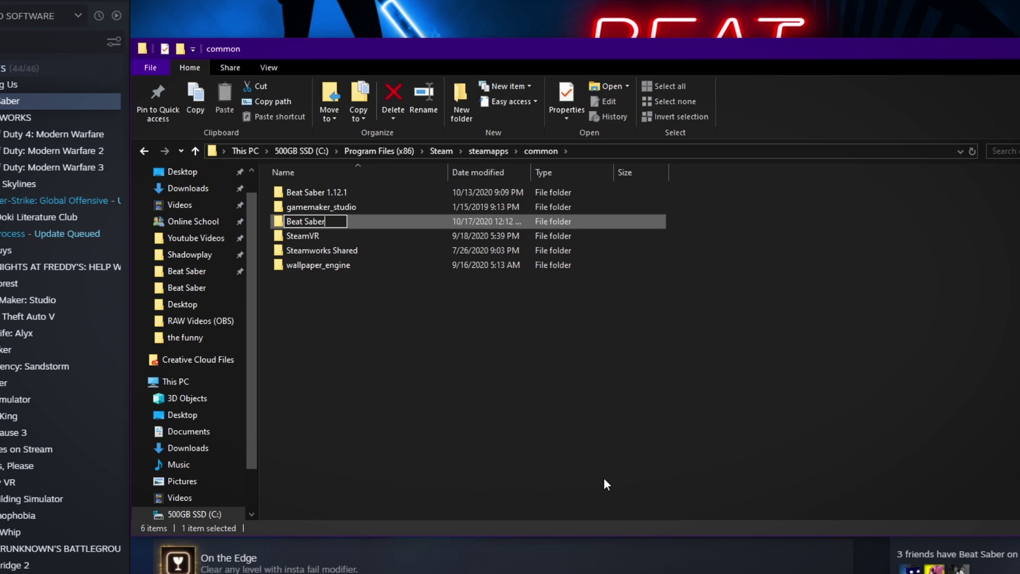
key("Return")
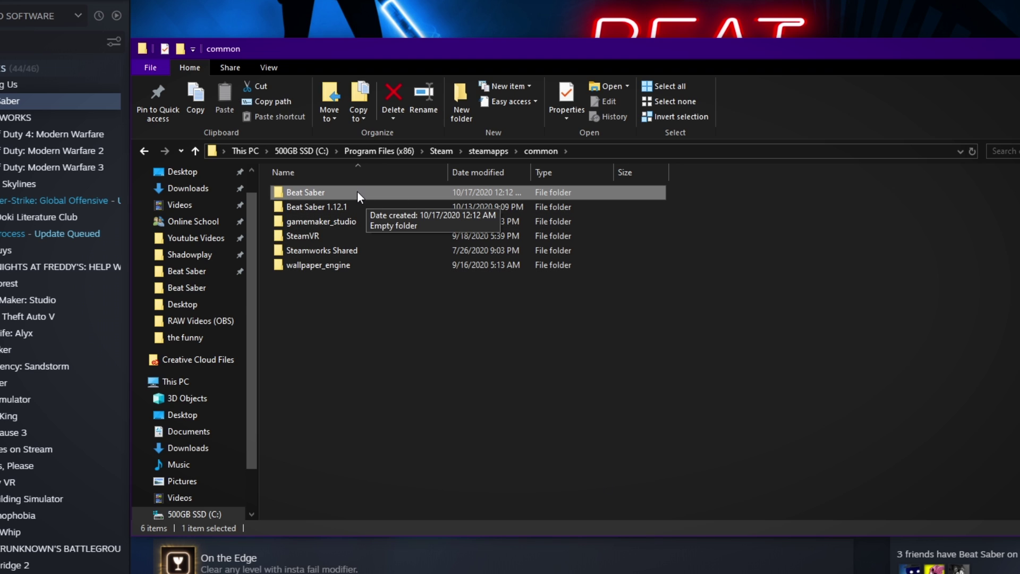
double_click(336, 193)
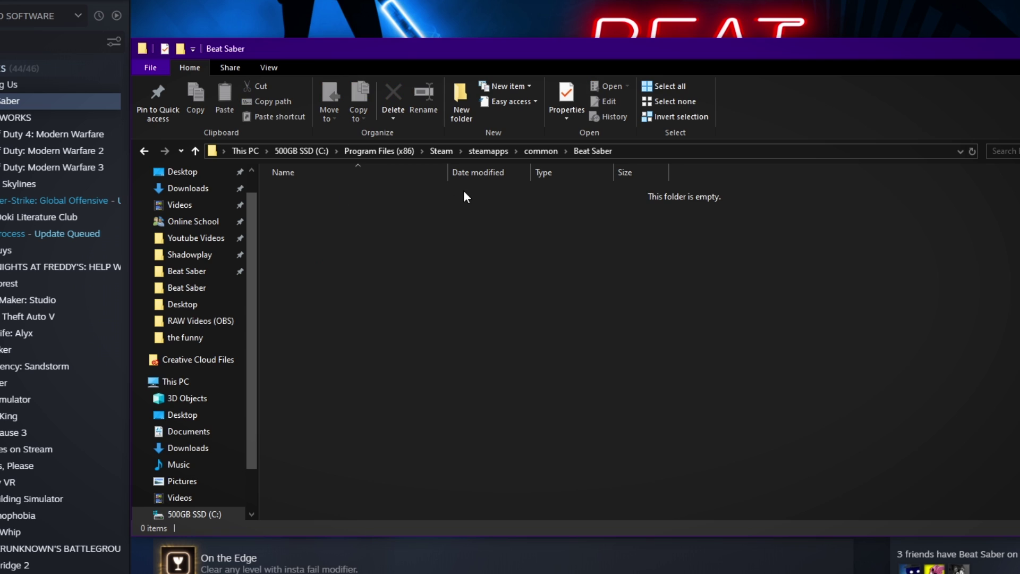
key("alt+Left")
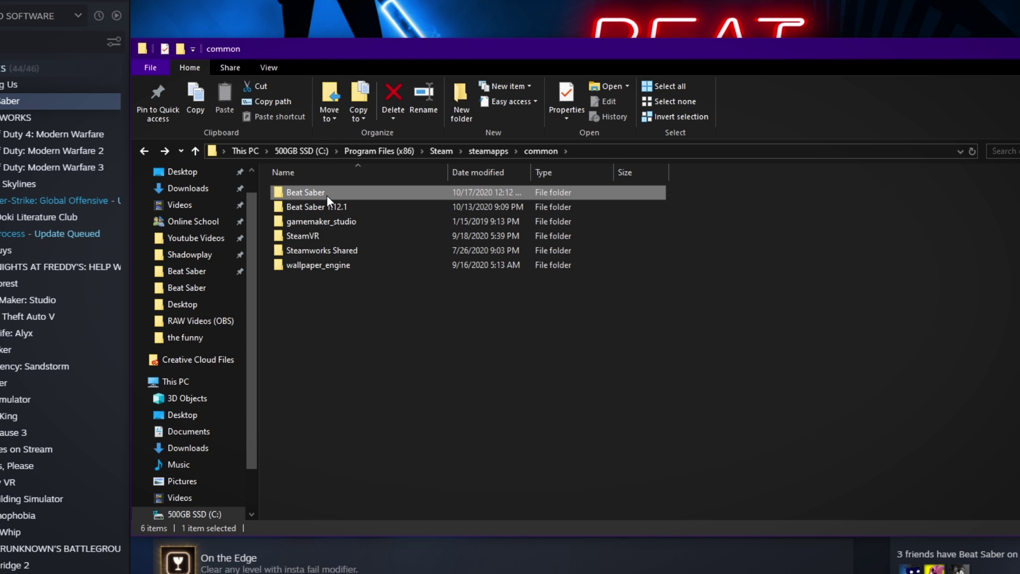
double_click(327, 196)
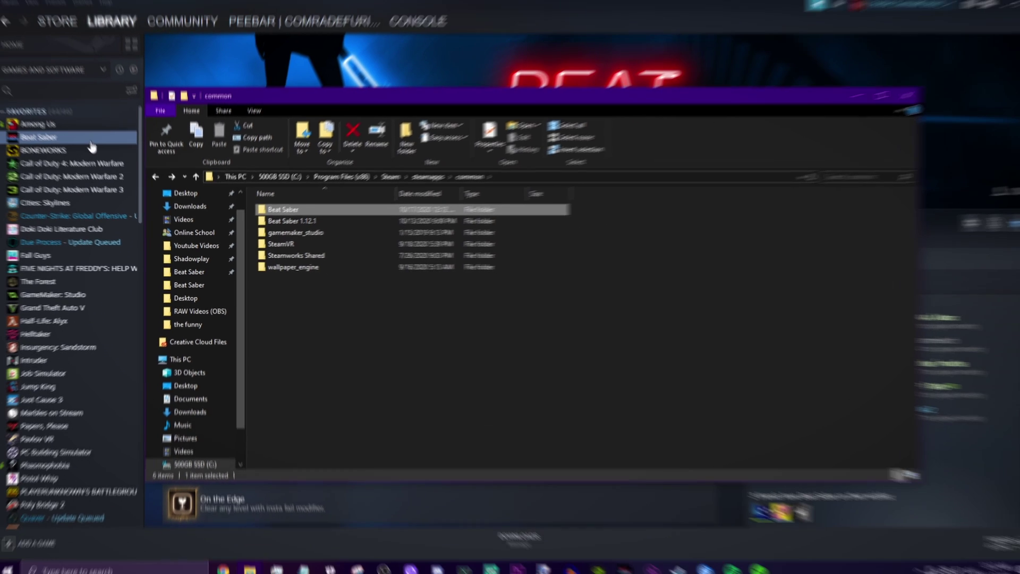
Uninstall Beat Saber from the Steam library via its Properties Local Files page
right_click(58, 104)
left_click(133, 192)
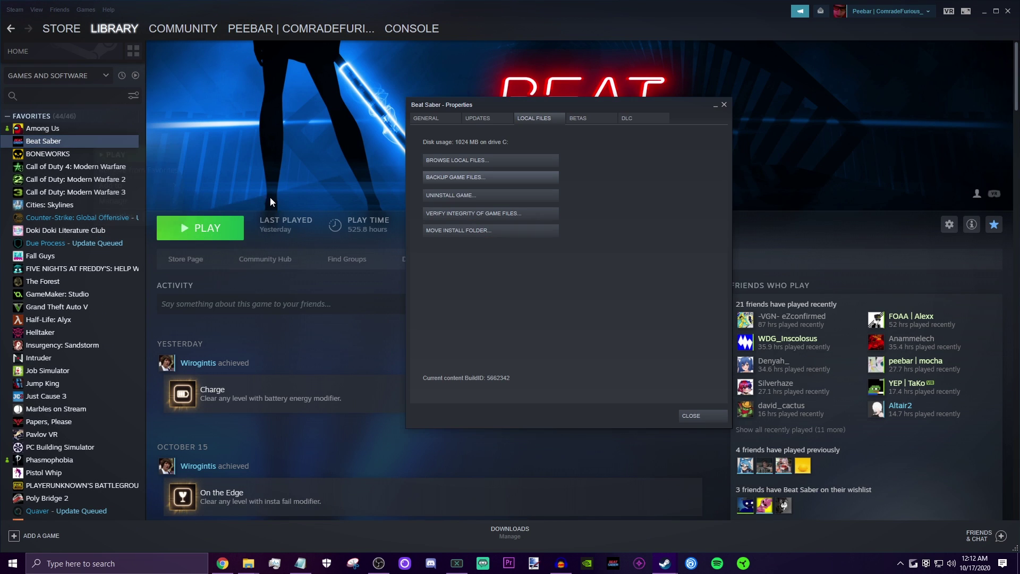
left_click(477, 195)
left_click(457, 320)
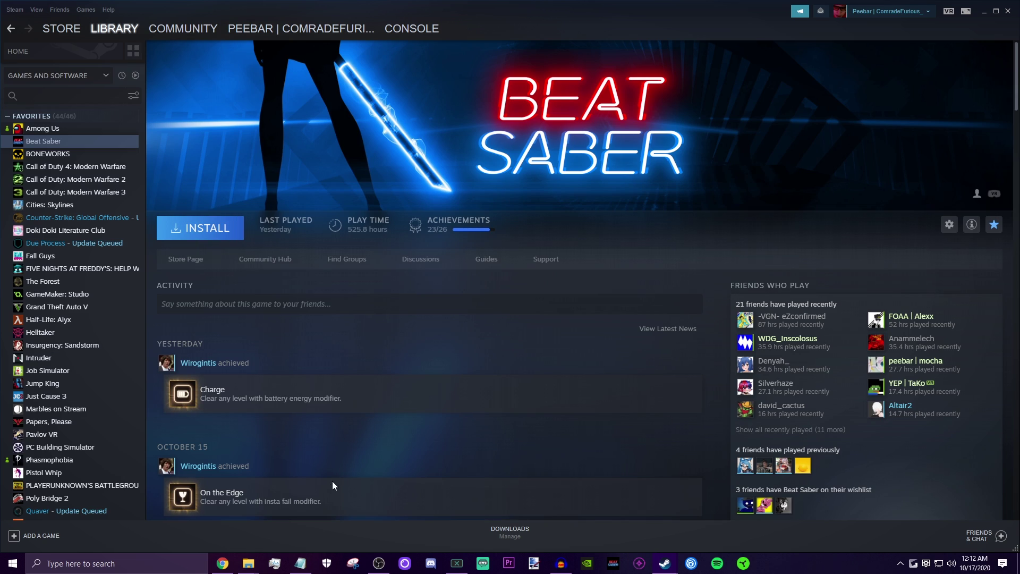
Reinstall Beat Saber in Steam (834.32 MB download) while viewing the Beat Saber 1.12.1 folder
mouse_move(245, 562)
left_click(283, 521)
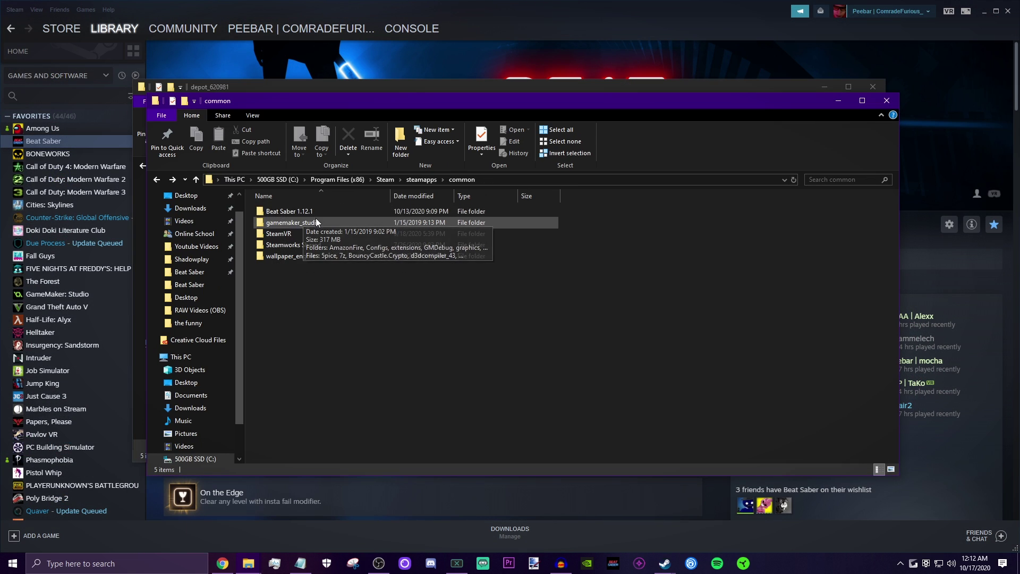
double_click(295, 212)
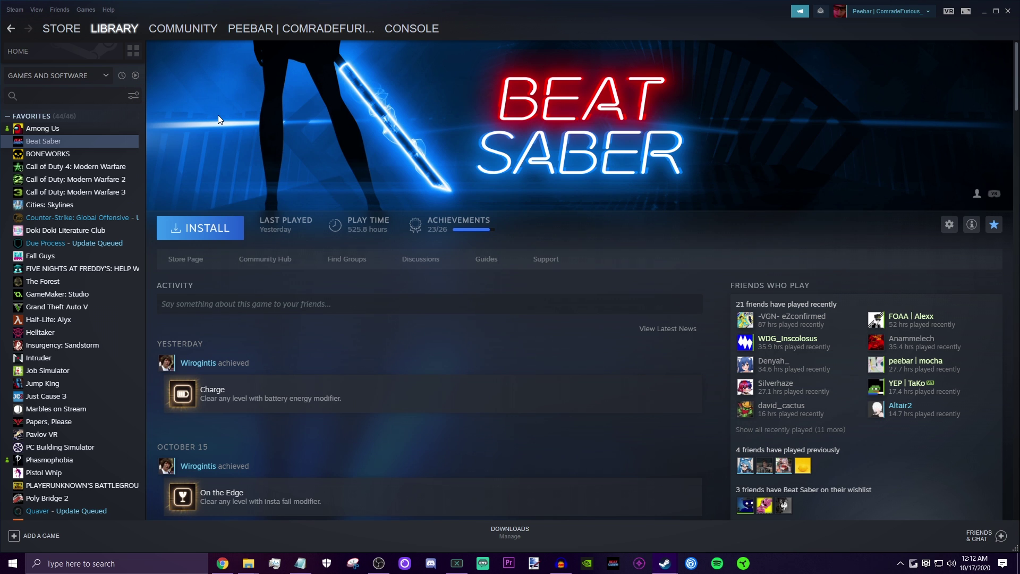
left_click(208, 228)
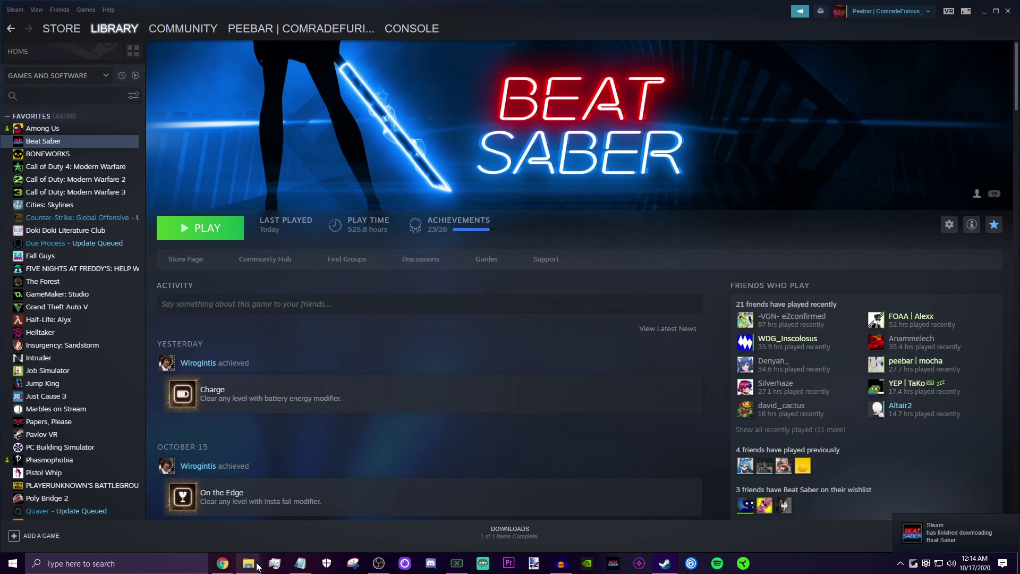
mouse_move(257, 566)
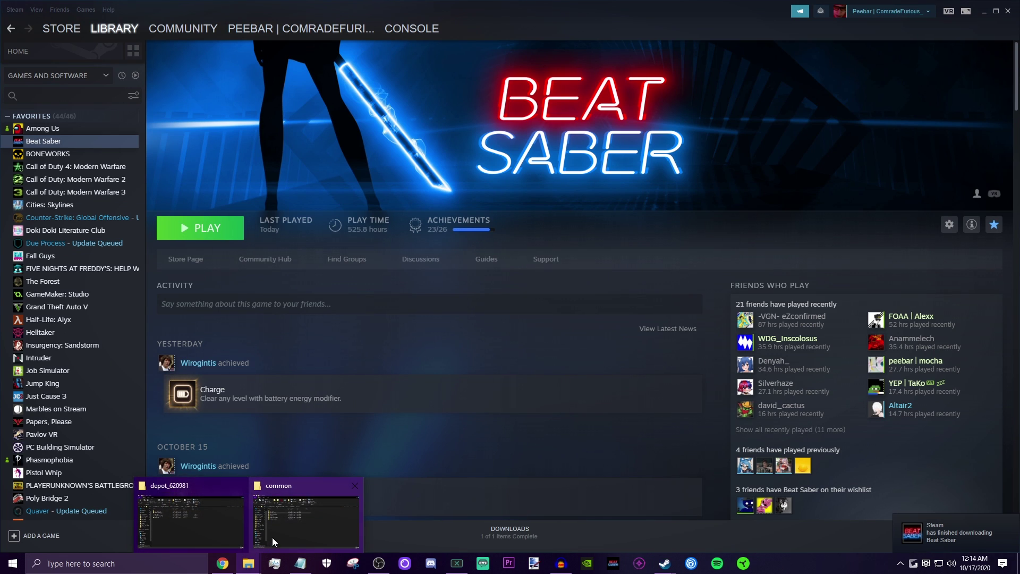
left_click(272, 537)
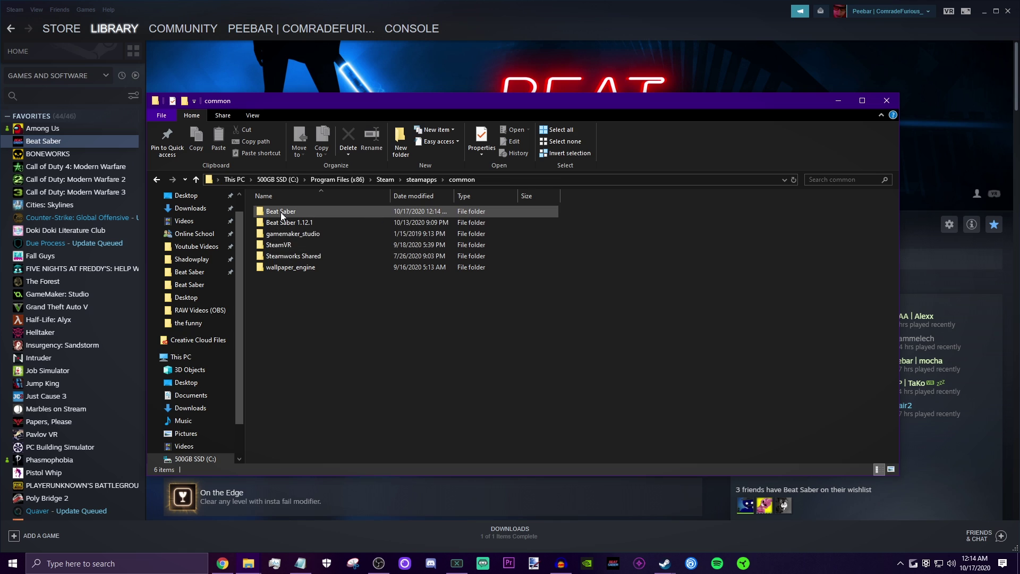
Inspect the freshly downloaded Beat Saber folder's files, then reopen it from common
double_click(277, 213)
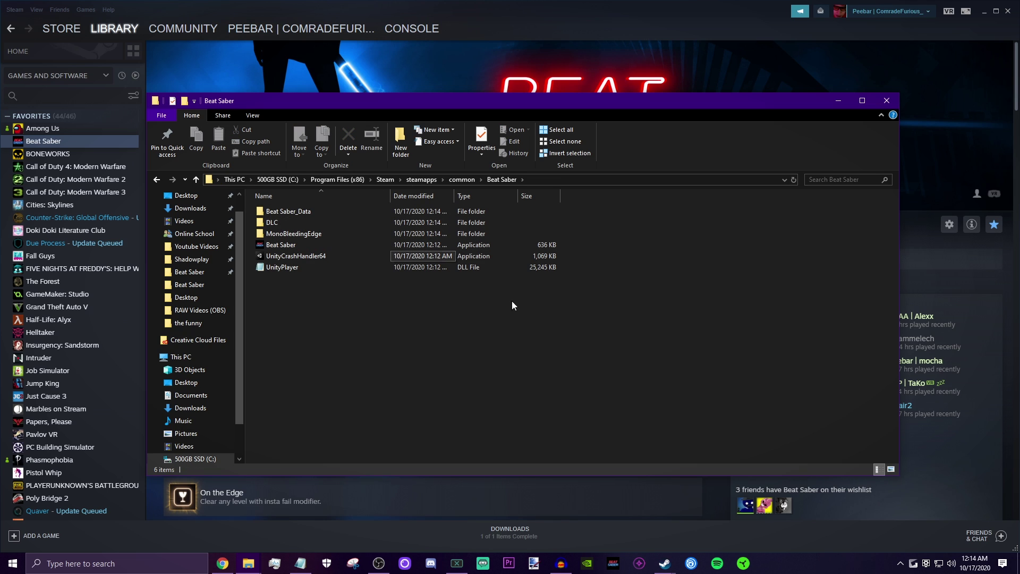
left_click_drag(609, 273, 591, 244)
left_click(600, 243)
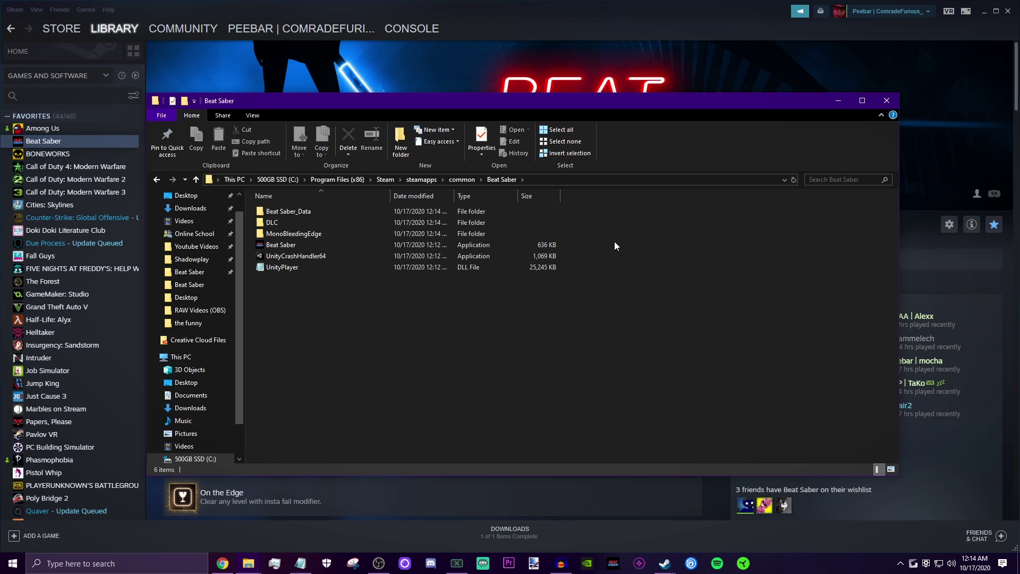
left_click(459, 179)
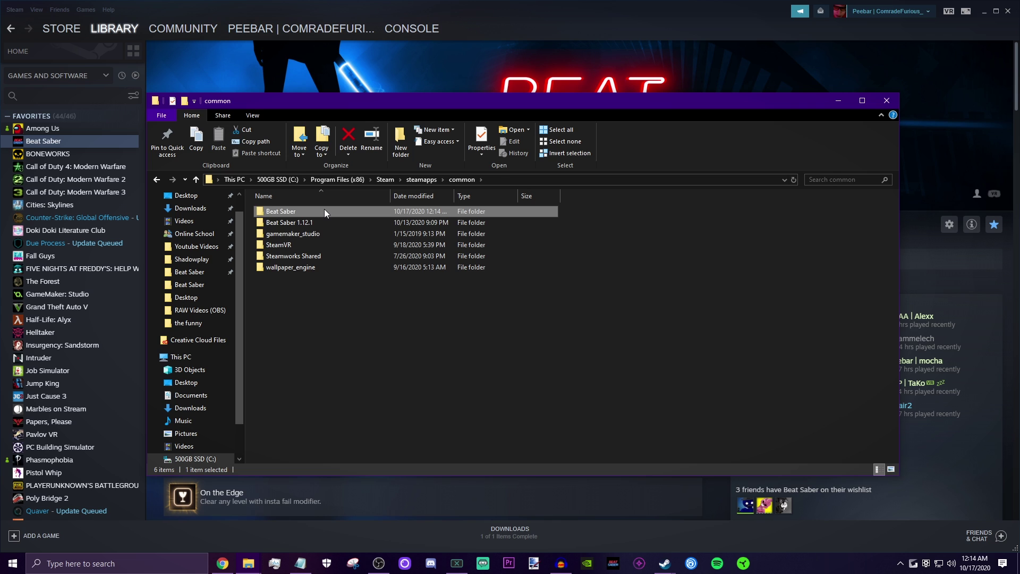
double_click(324, 209)
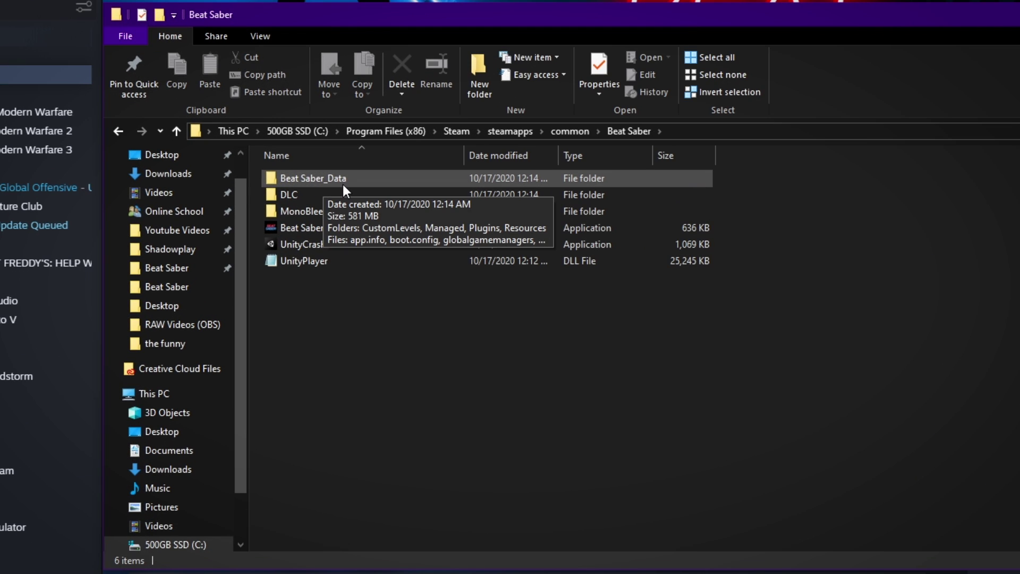
In Beat Saber_Data, delete everything from Managed onward except CustomLevels, then return to Beat Saber
double_click(360, 179)
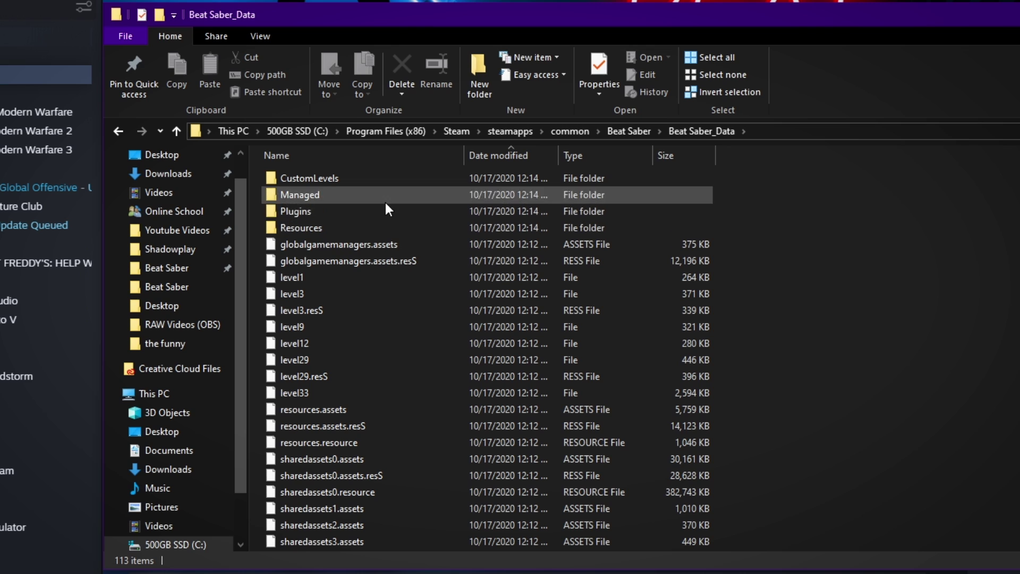
left_click(709, 197)
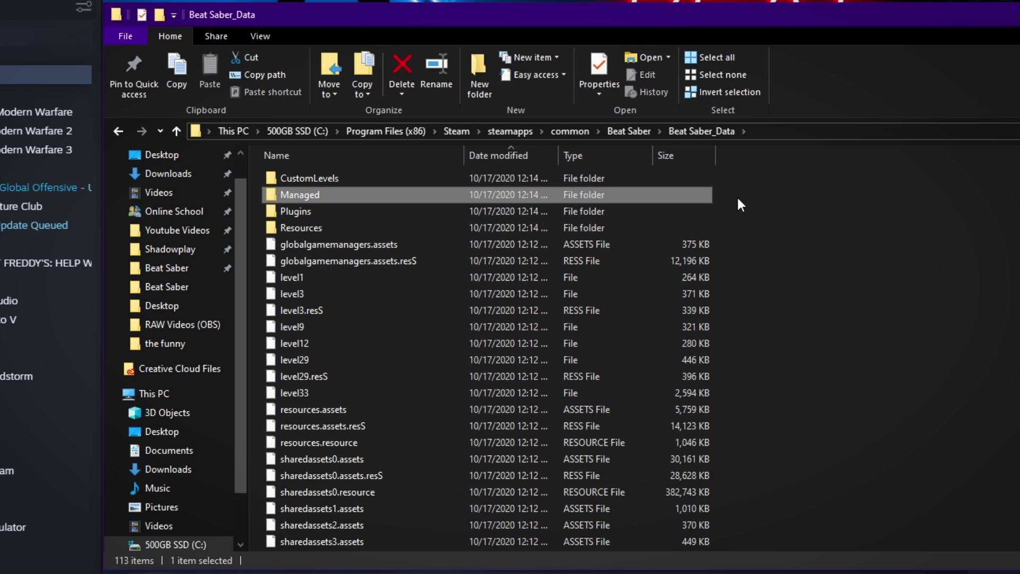
left_click_drag(738, 196, 520, 561)
key("Delete")
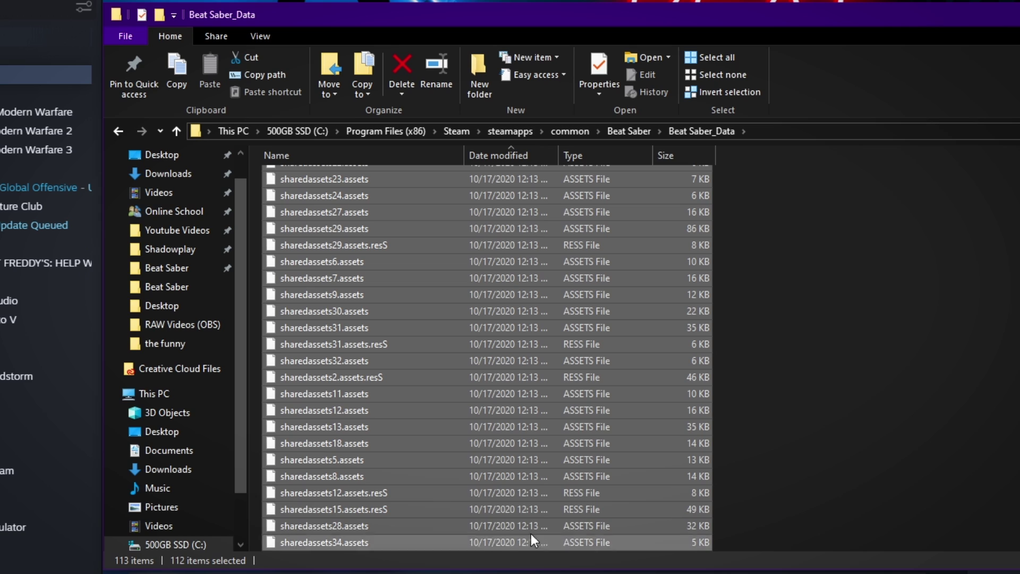
left_click(629, 132)
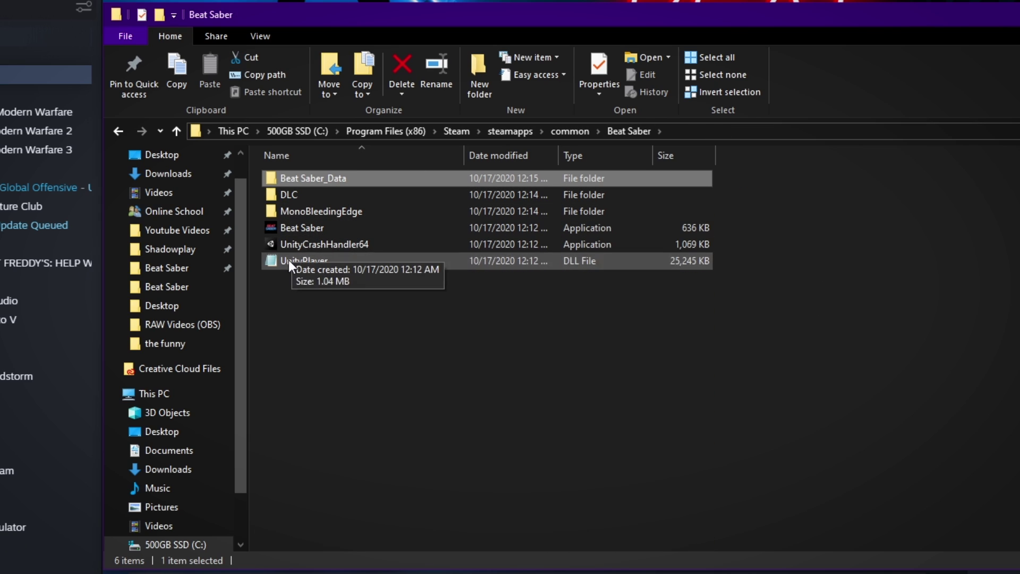
left_click(502, 324)
Copy the five depot_620981 items into the Beat Saber folder, replacing same-named files like UnityPlayer
left_click_drag(881, 340, 741, 224)
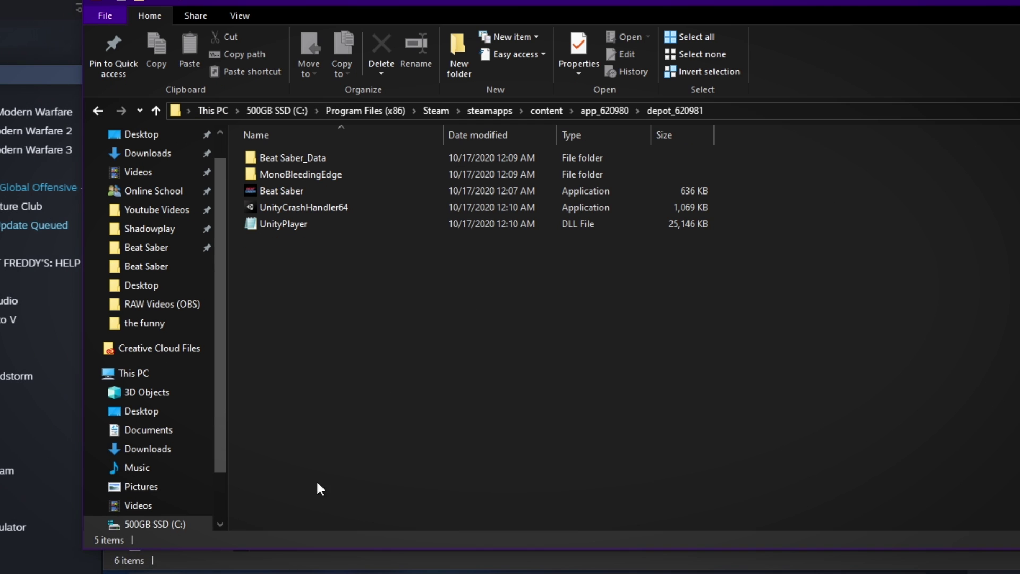
left_click_drag(266, 2, 405, 57)
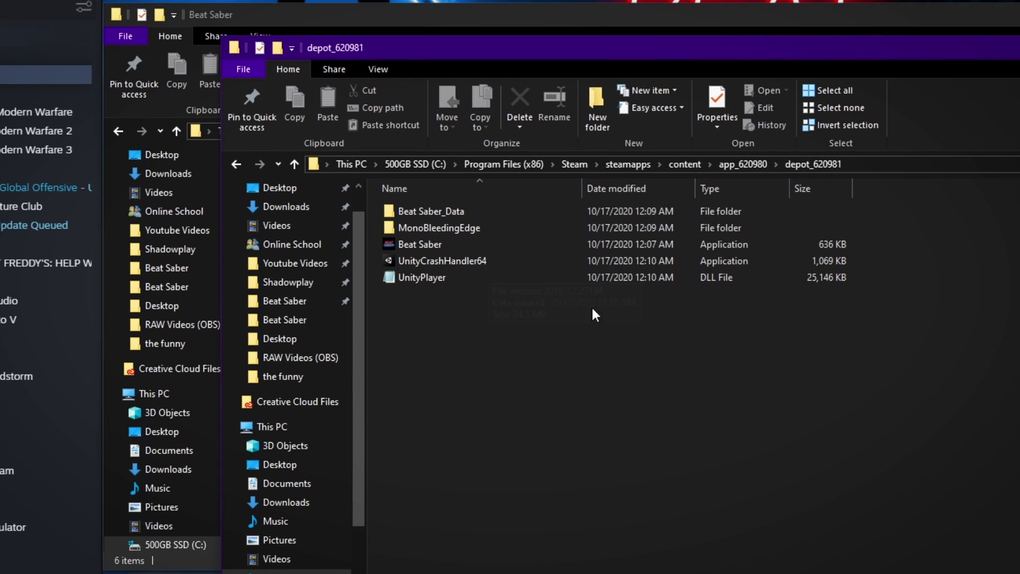
left_click_drag(619, 306, 519, 207)
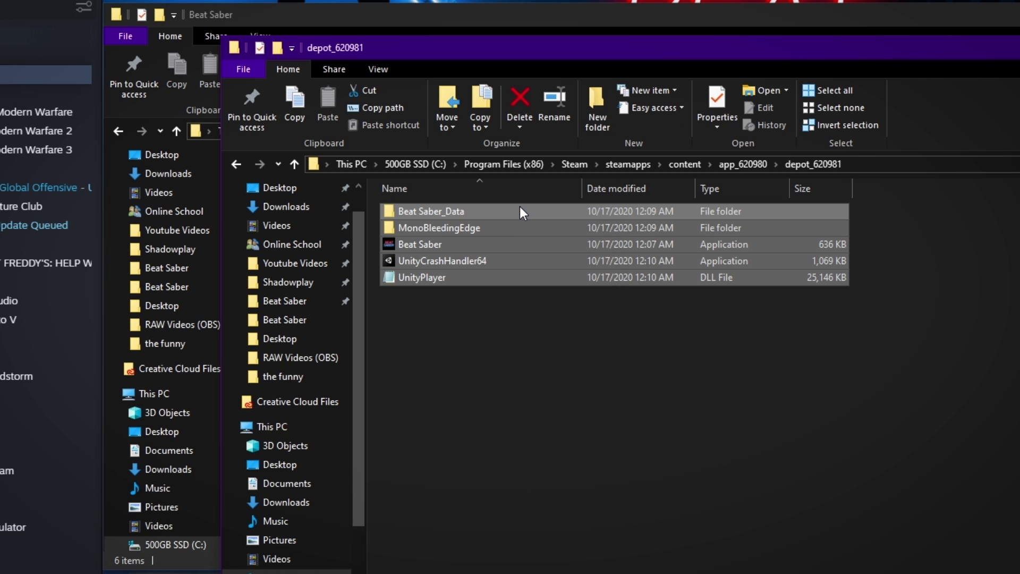
key("ctrl+c")
left_click(397, 23)
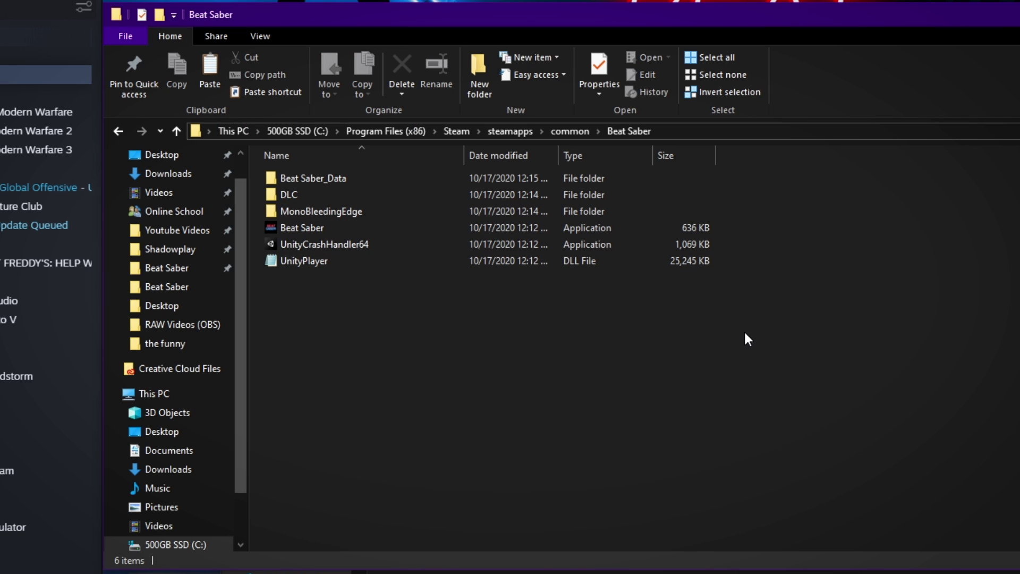
key("ctrl+v")
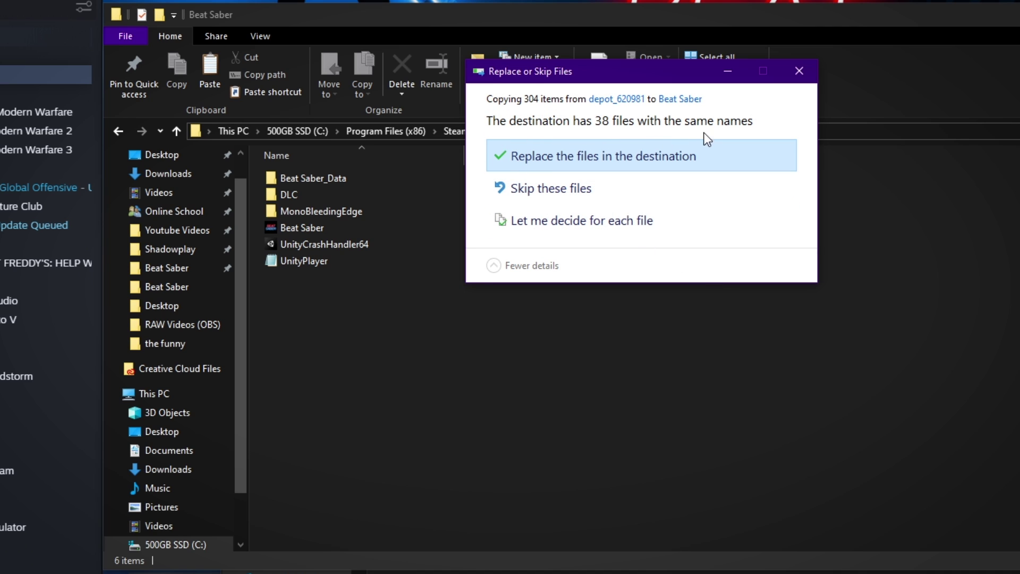
left_click(514, 157)
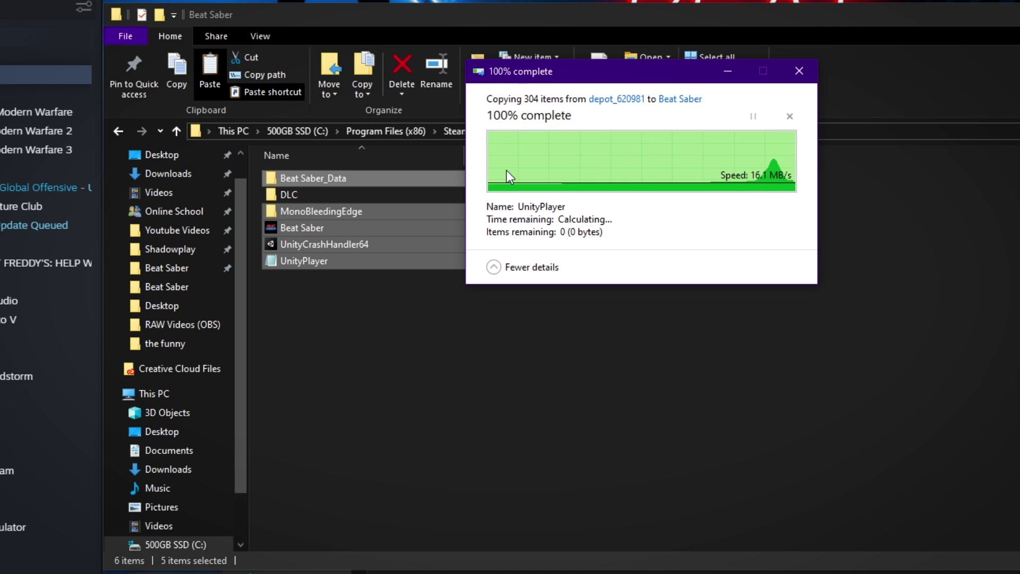
left_click(337, 296)
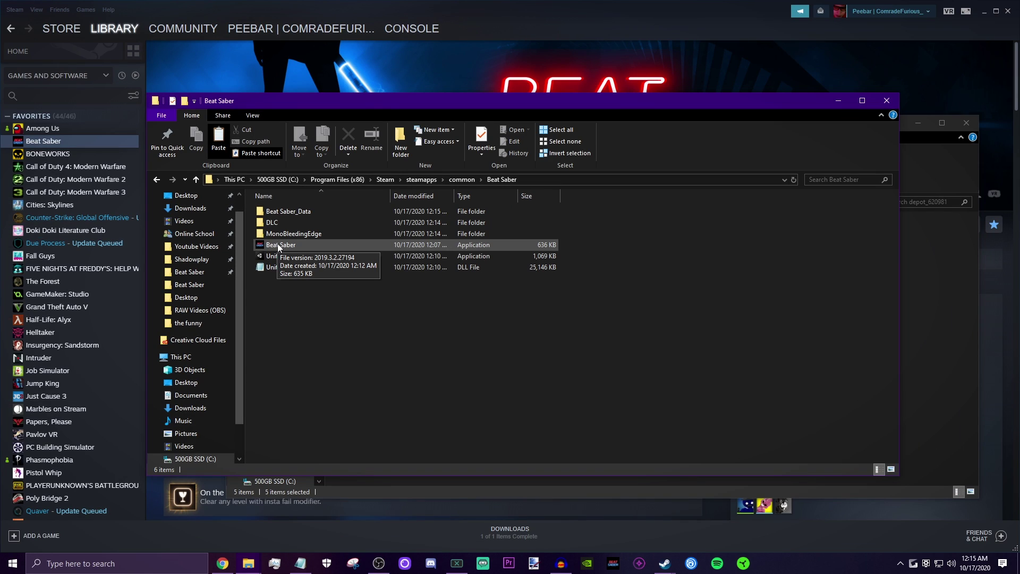
Launch the reverted Beat Saber.exe to generate BeatSaberVersion, ending back in the game folder
double_click(278, 245)
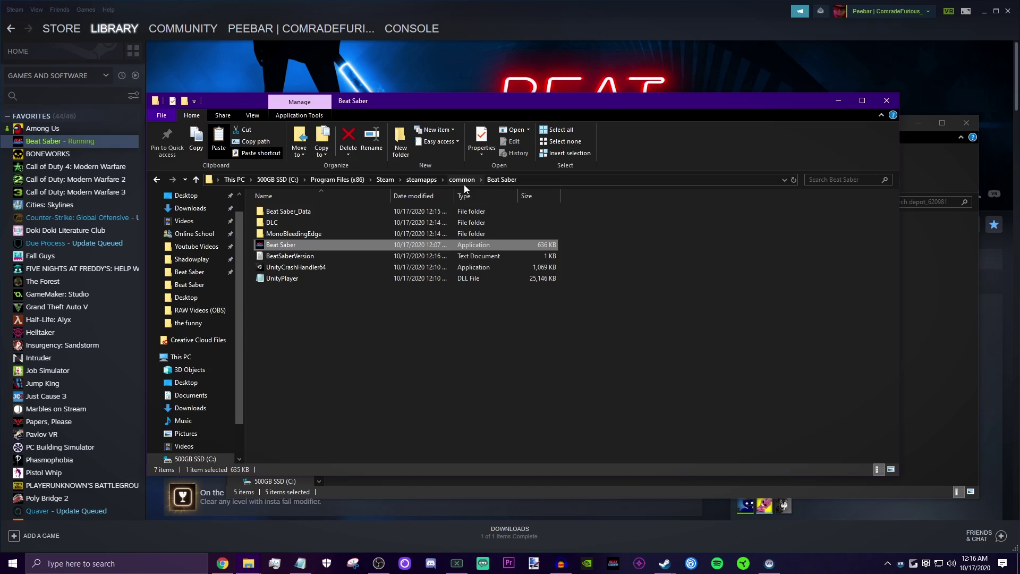
left_click(464, 180)
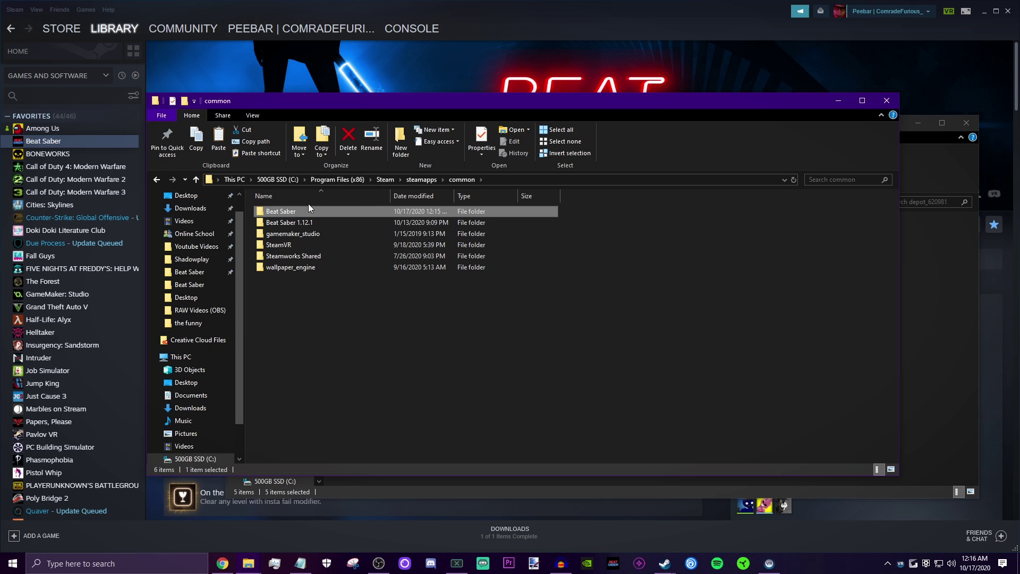
double_click(296, 212)
left_click(464, 179)
double_click(310, 221)
key("alt+Left")
key("alt+Left")
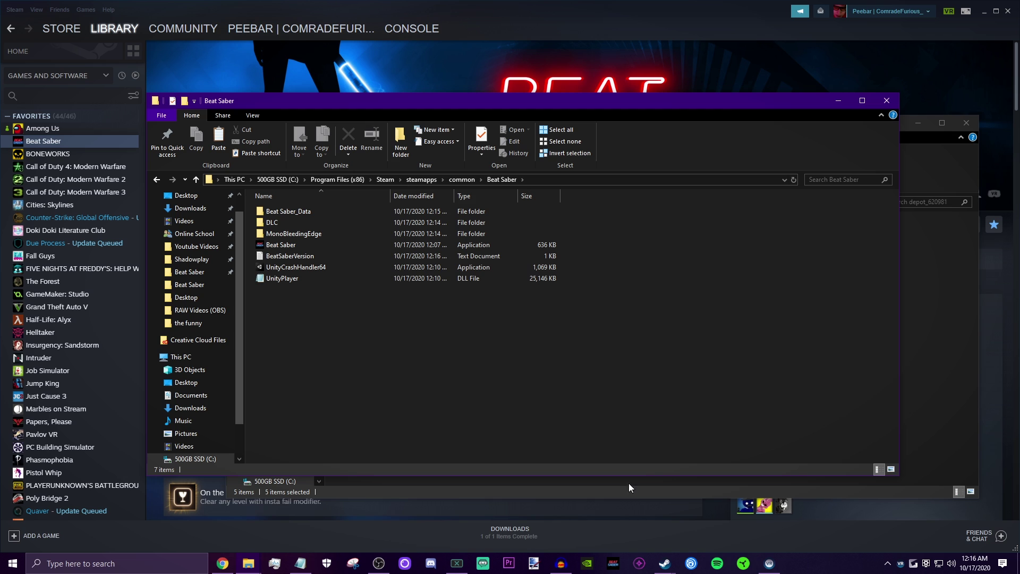
Install BSIPA 4.0.5, SongCore, ScoreSaber, BeatSaverDownloader and other checked mods with ModAssistant
left_click(639, 565)
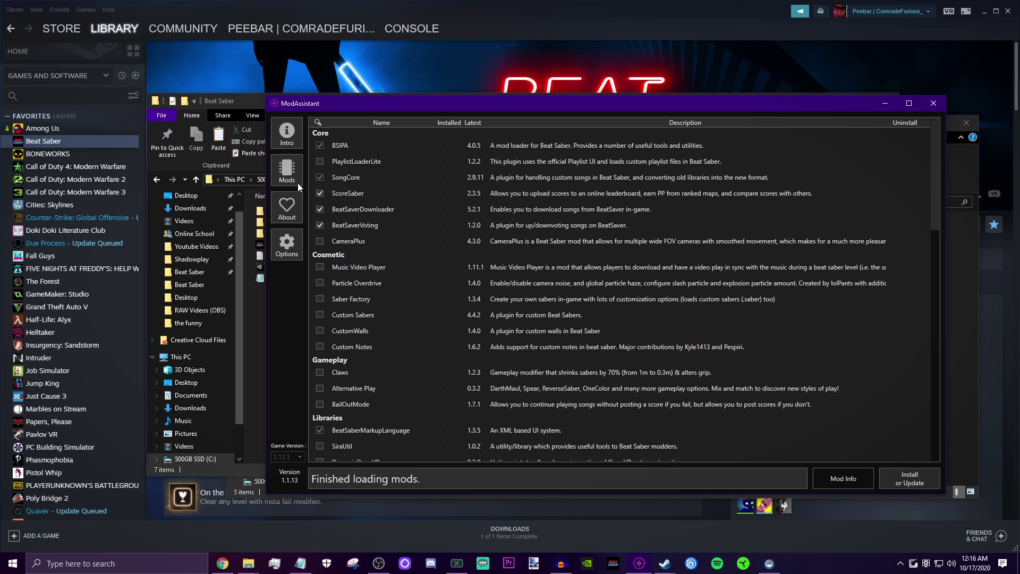
left_click(919, 482)
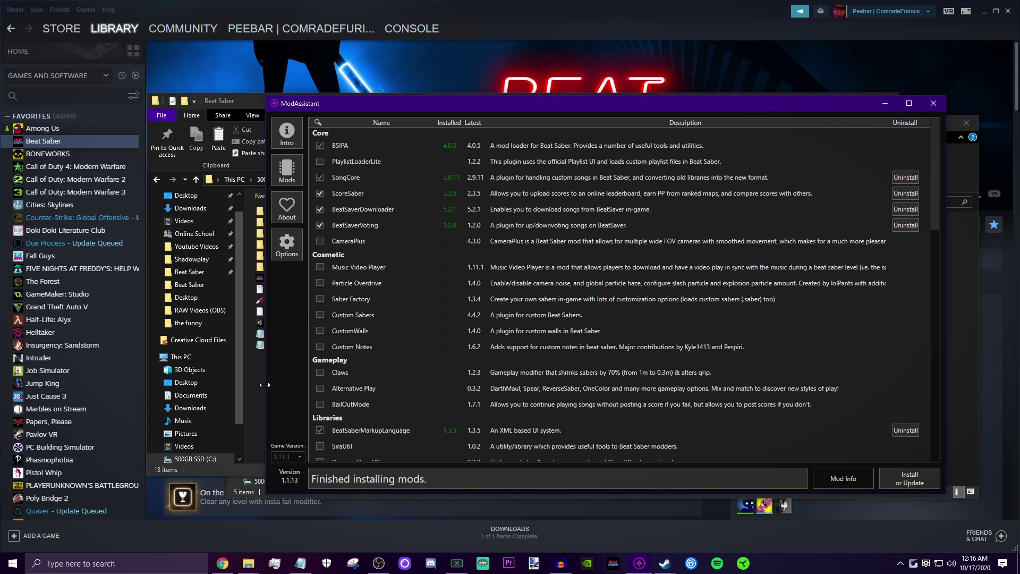
left_click(256, 400)
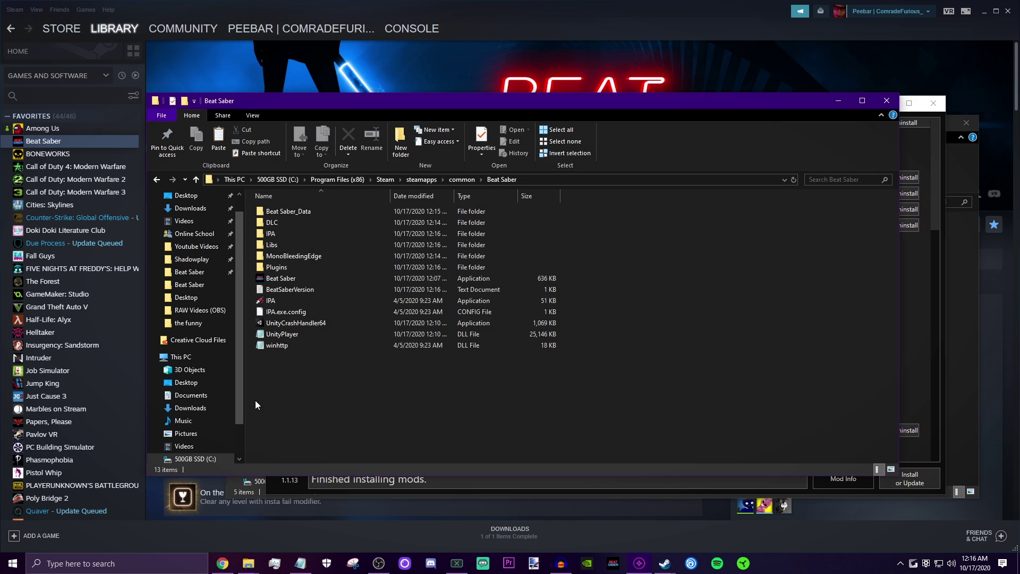
Launch the modded Beat Saber.exe, dismiss the NEW popup and view the Mods tab
double_click(273, 280)
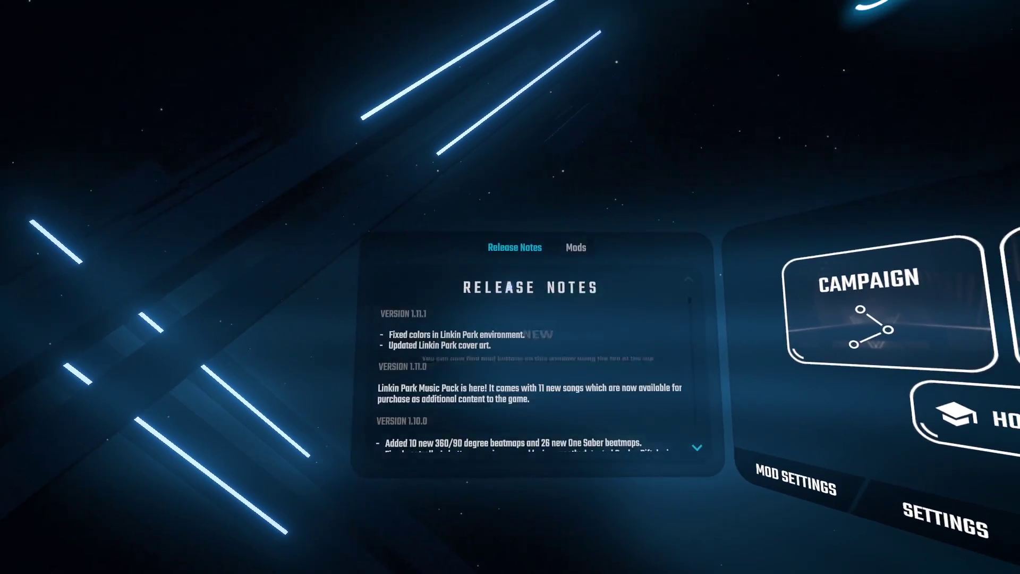
left_click(588, 234)
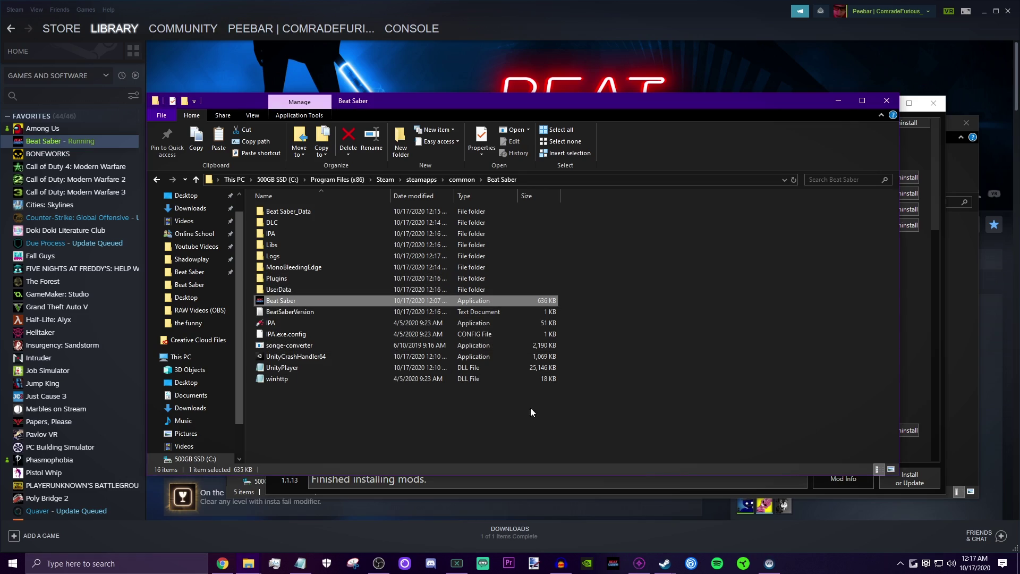
Tick CameraPlus and Particle Overdrive in ModAssistant and browse the remaining mods in the list
left_click(639, 562)
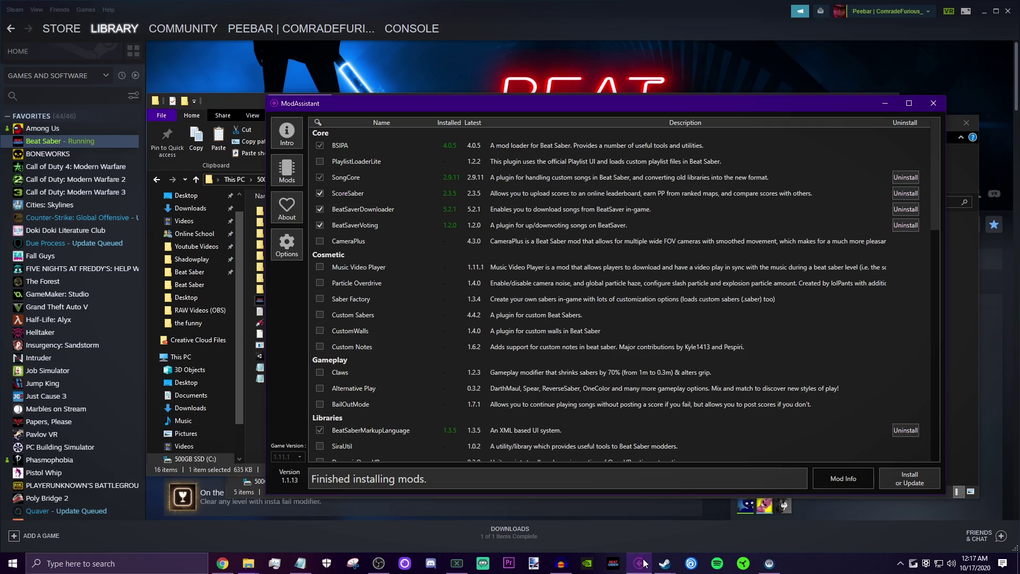
left_click(319, 242)
scroll(310, 275, "down", 1)
left_click(320, 258)
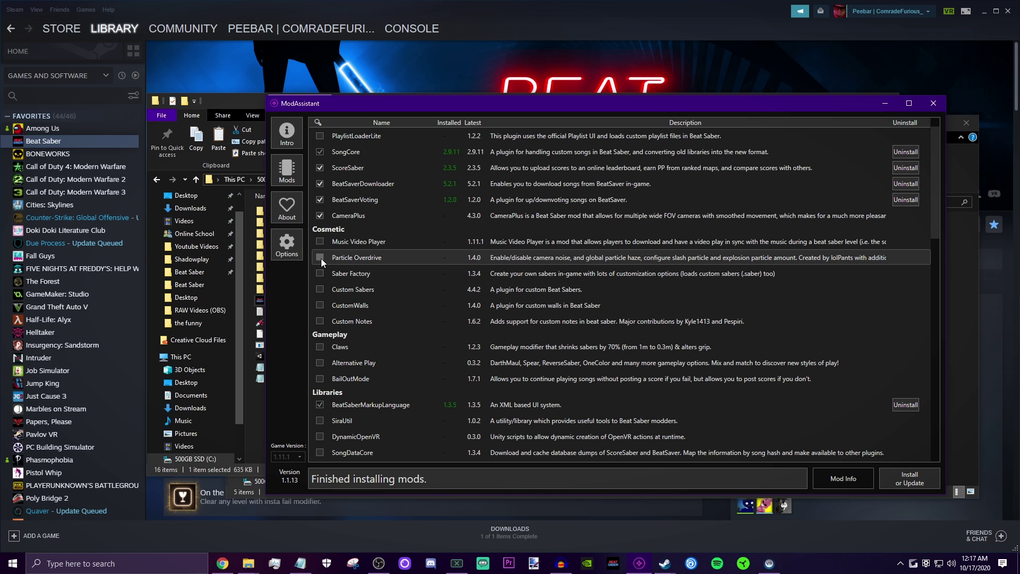
scroll(308, 339, "down", 20)
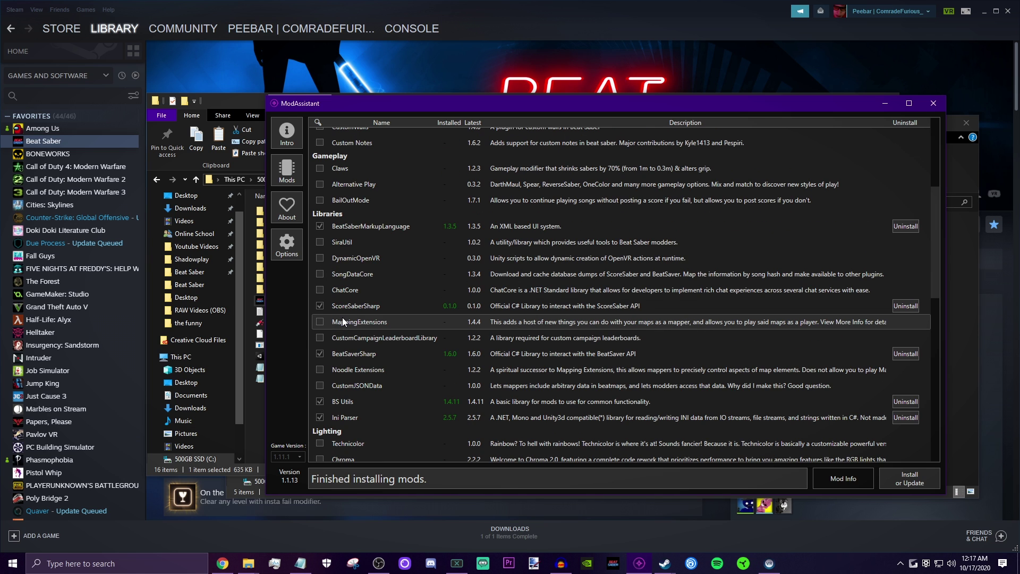
scroll(381, 385, "up", 3)
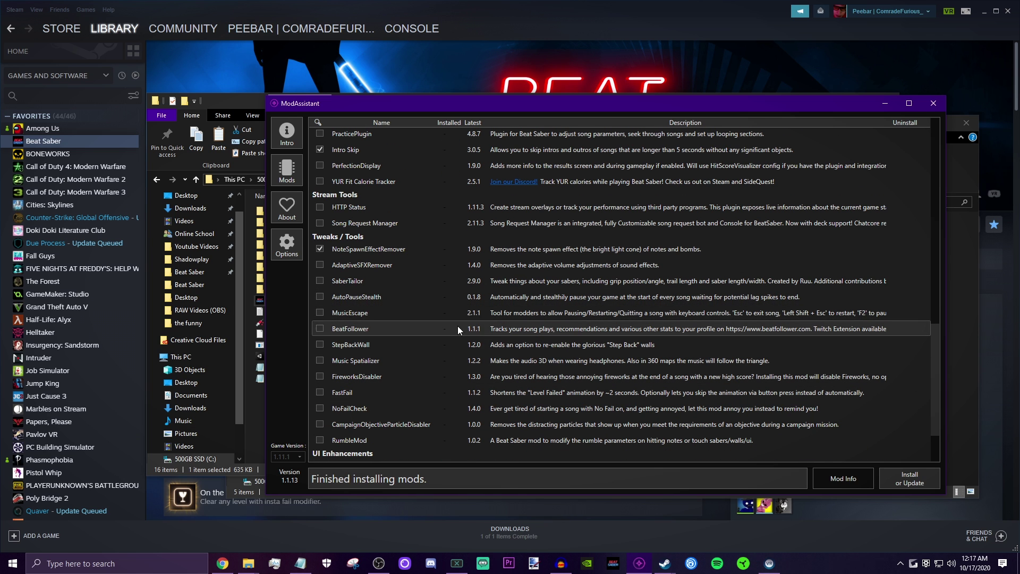